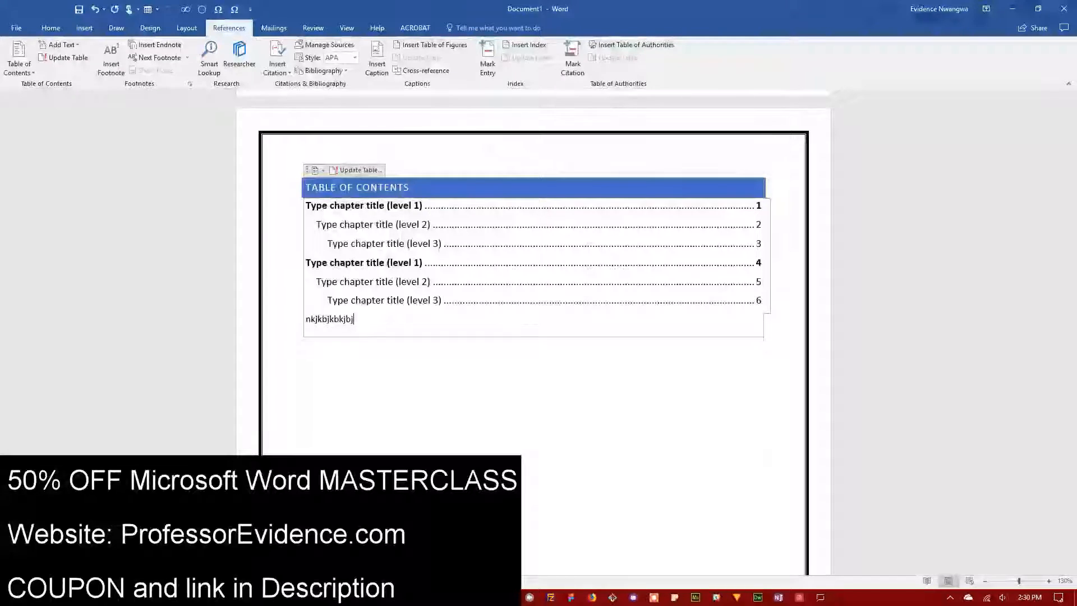
Step: Delete the gibberish characters typed on the line under the table of contents
{"action": "key", "text": "BackSpace"}
{"action": "key", "text": "BackSpace"}
{"action": "key", "text": "BackSpace"}
{"action": "key", "text": "BackSpace"}
{"action": "key", "text": "BackSpace"}
{"action": "key", "text": "BackSpace"}
{"action": "key", "text": "BackSpace"}
{"action": "key", "text": "BackSpace"}
{"action": "key", "text": "BackSpace"}
{"action": "key", "text": "BackSpace"}
{"action": "key", "text": "BackSpace"}
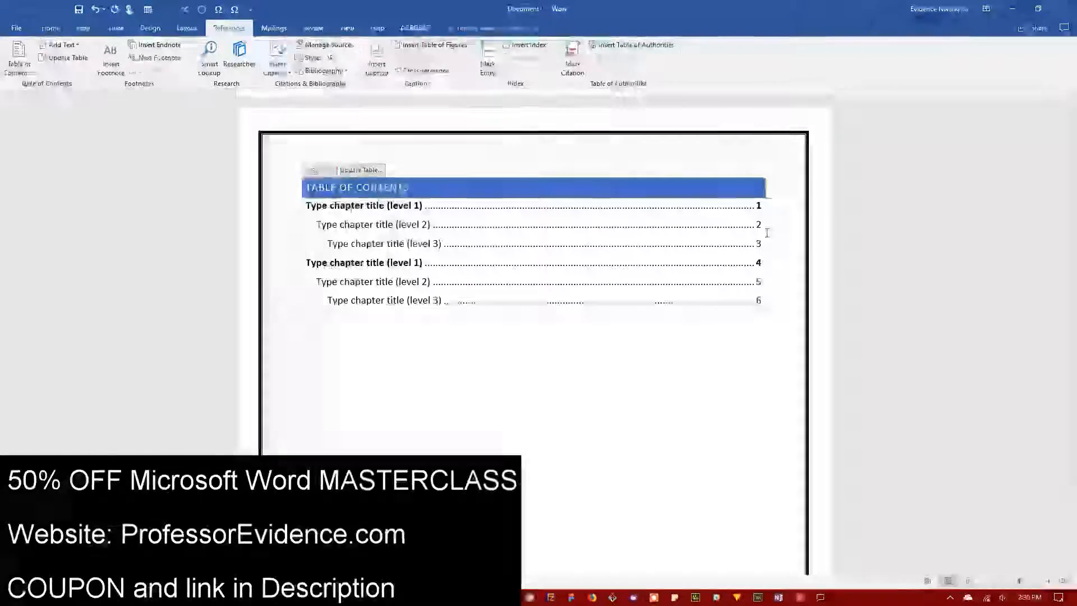
Step: Open the Custom Table of Contents dialog from the References tab's Table of Contents menu
{"action": "left_click", "coordinate": [339, 371]}
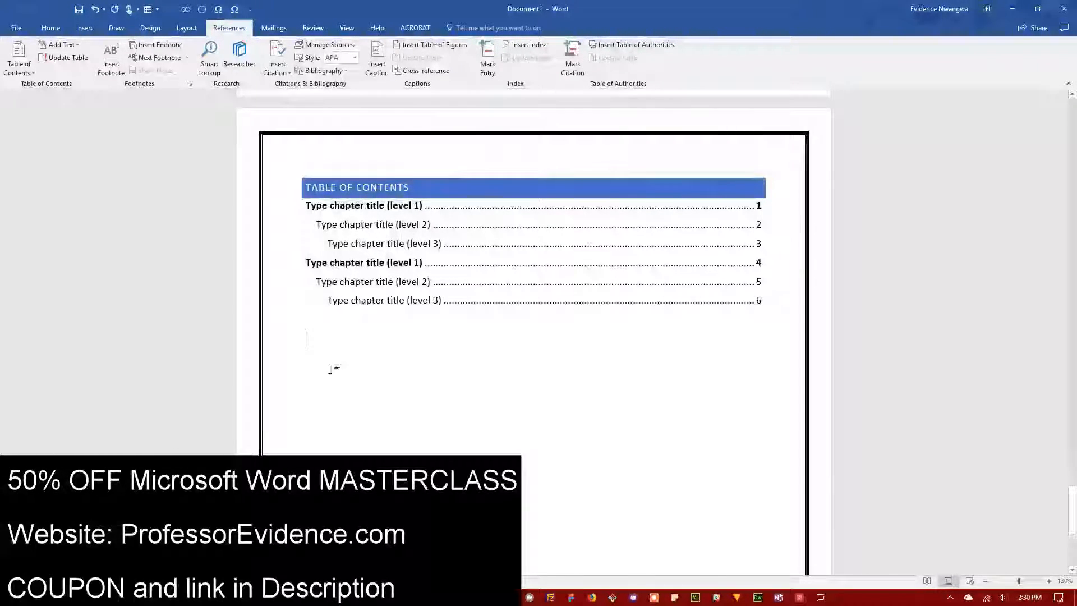
{"action": "left_click", "coordinate": [28, 73]}
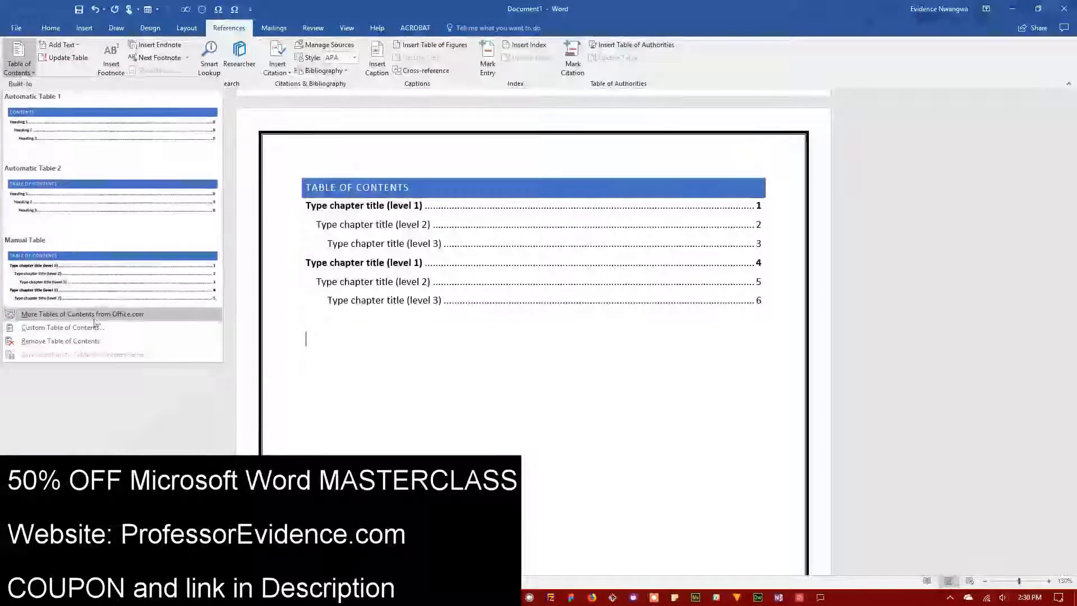
{"action": "left_click", "coordinate": [84, 324]}
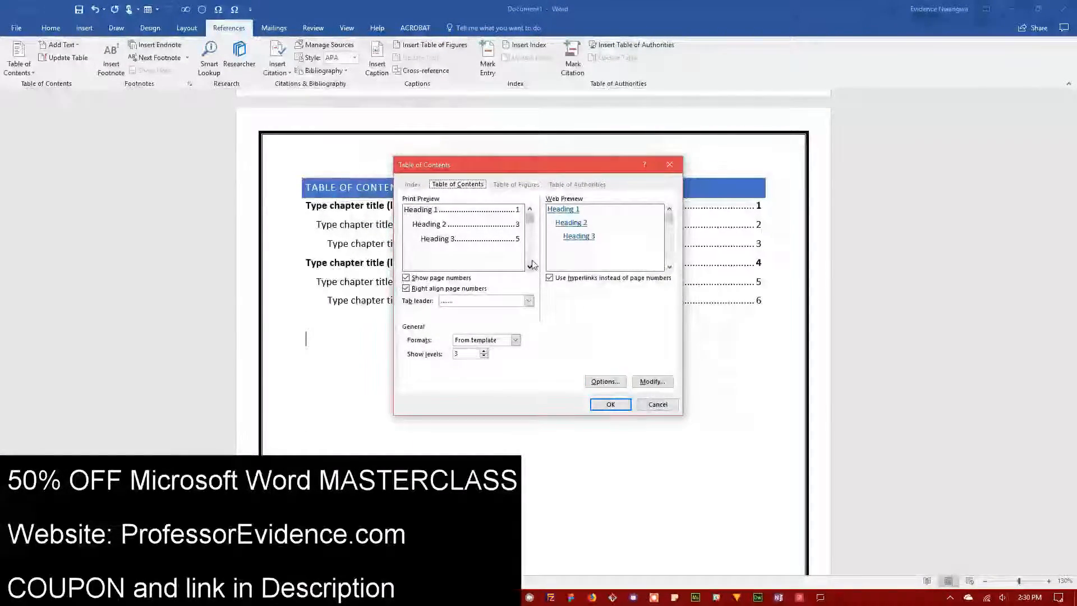
{"action": "left_click_drag", "start_coordinate": [517, 164], "coordinate": [535, 116]}
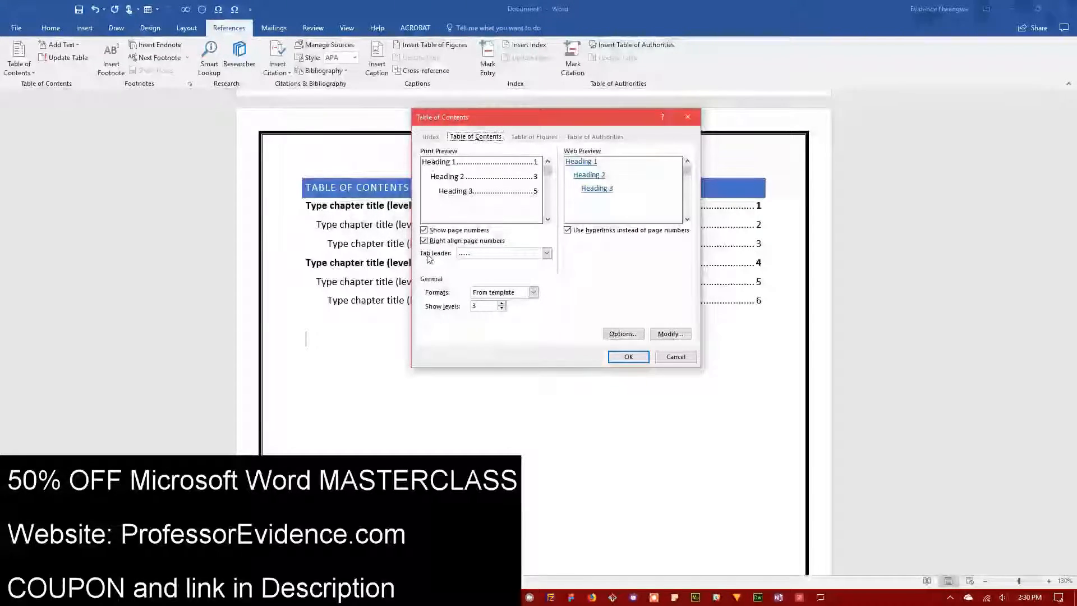
Step: Set solid-line tab leaders, two shown heading levels, and hyperlinks for web view
{"action": "left_click", "coordinate": [491, 254]}
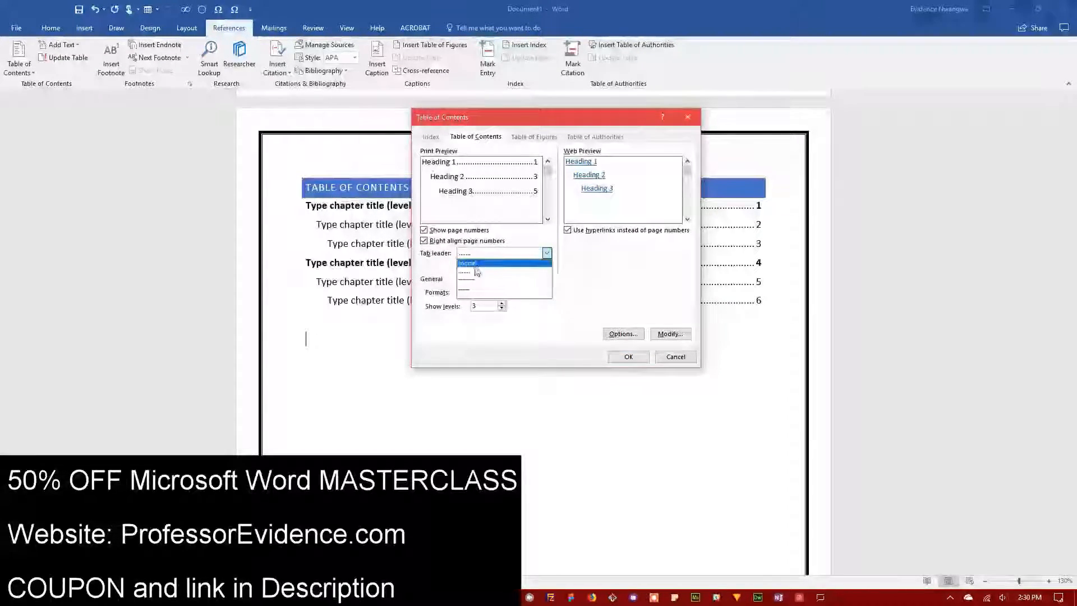
{"action": "left_click", "coordinate": [468, 290]}
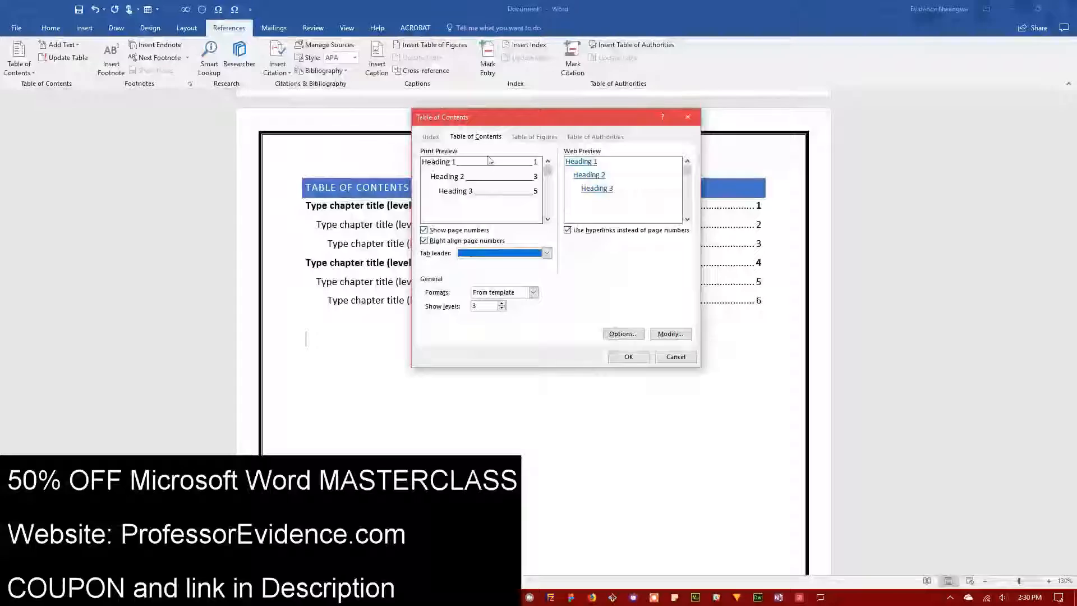
{"action": "left_click", "coordinate": [484, 258]}
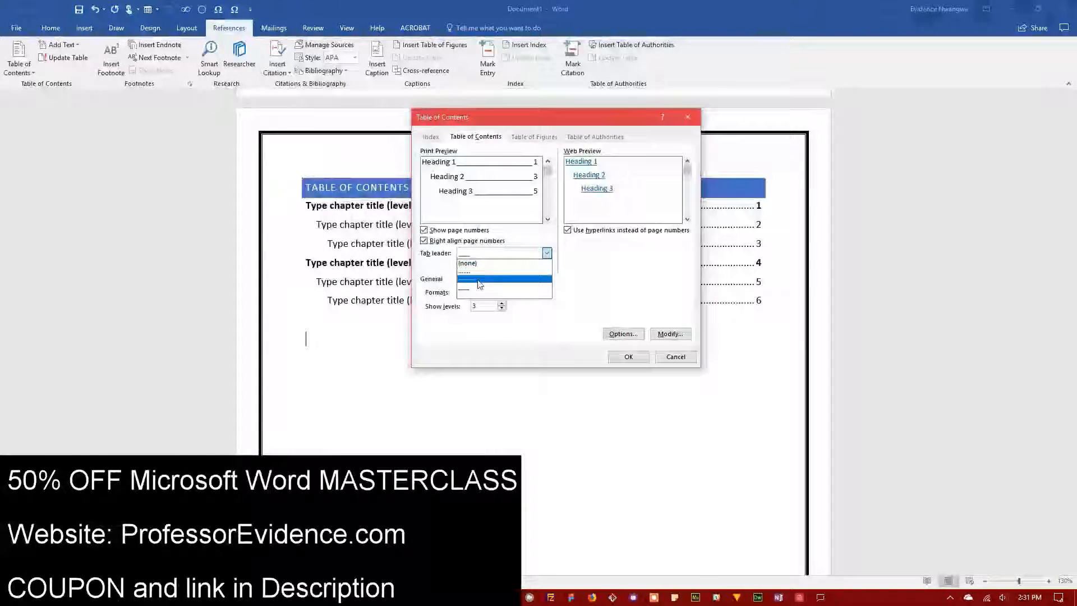
{"action": "left_click", "coordinate": [480, 279]}
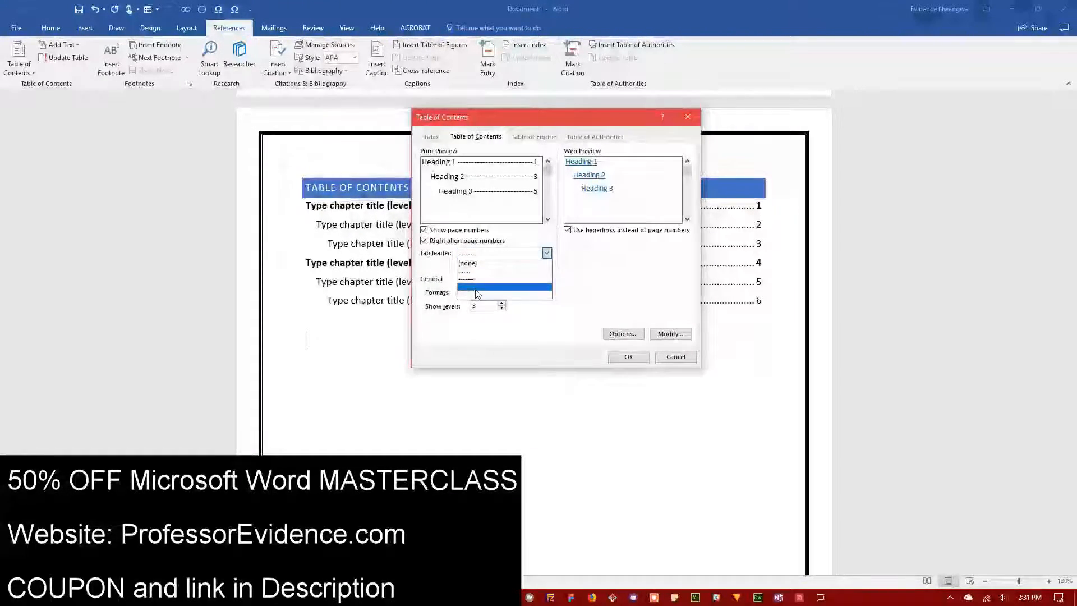
{"action": "left_click", "coordinate": [477, 289]}
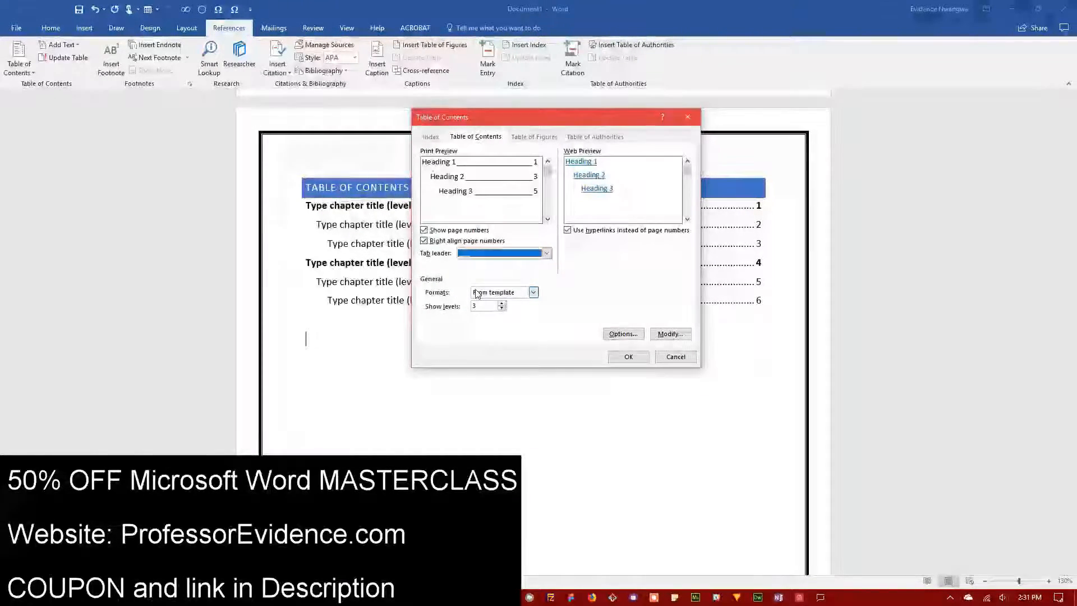
{"action": "left_click", "coordinate": [502, 304]}
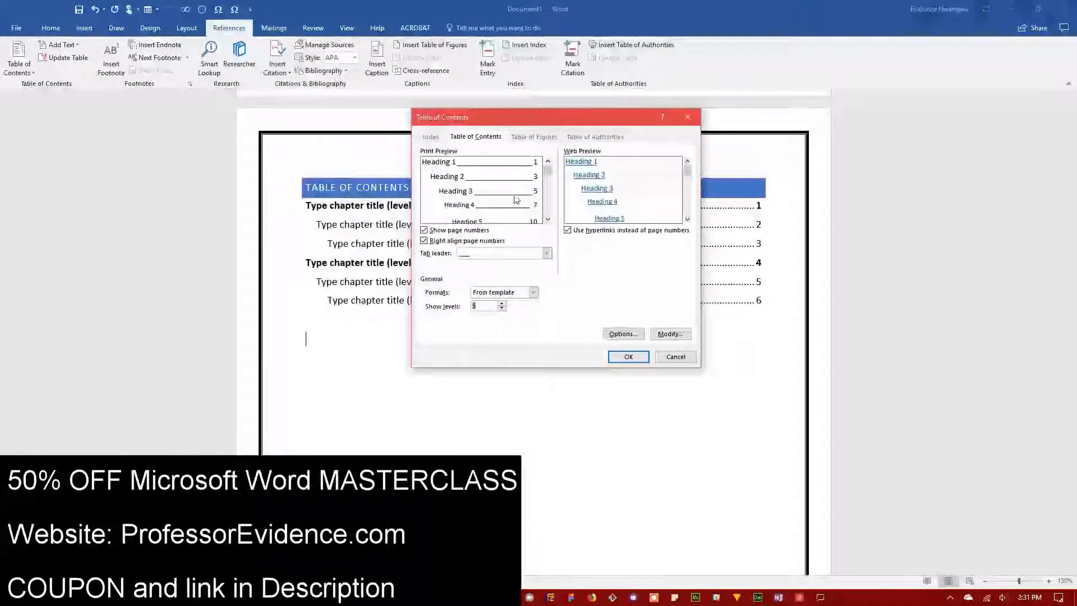
{"action": "left_click", "coordinate": [548, 220]}
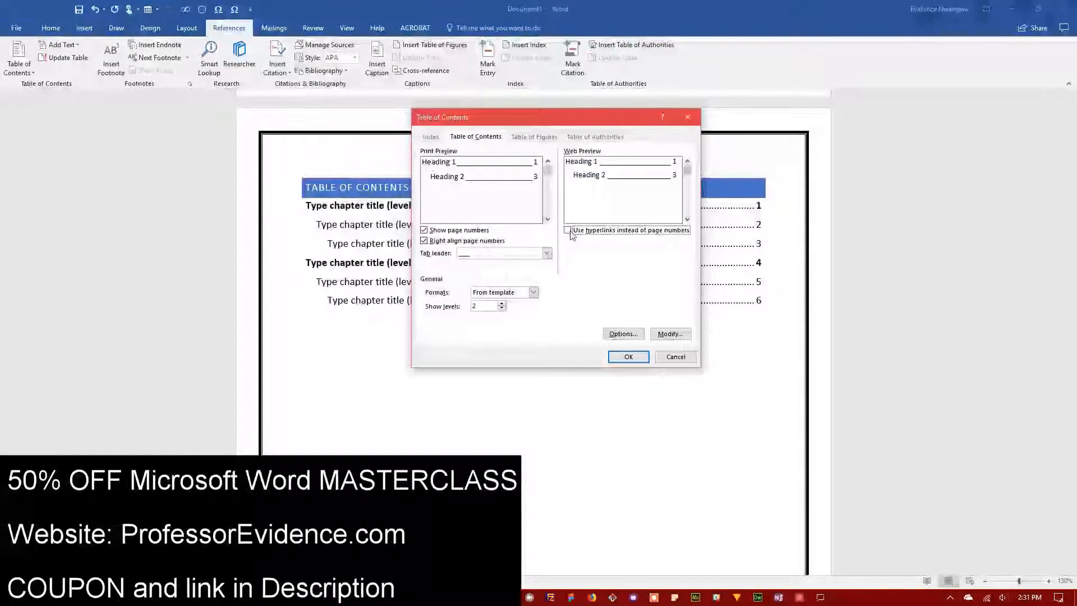
{"action": "left_click", "coordinate": [571, 235]}
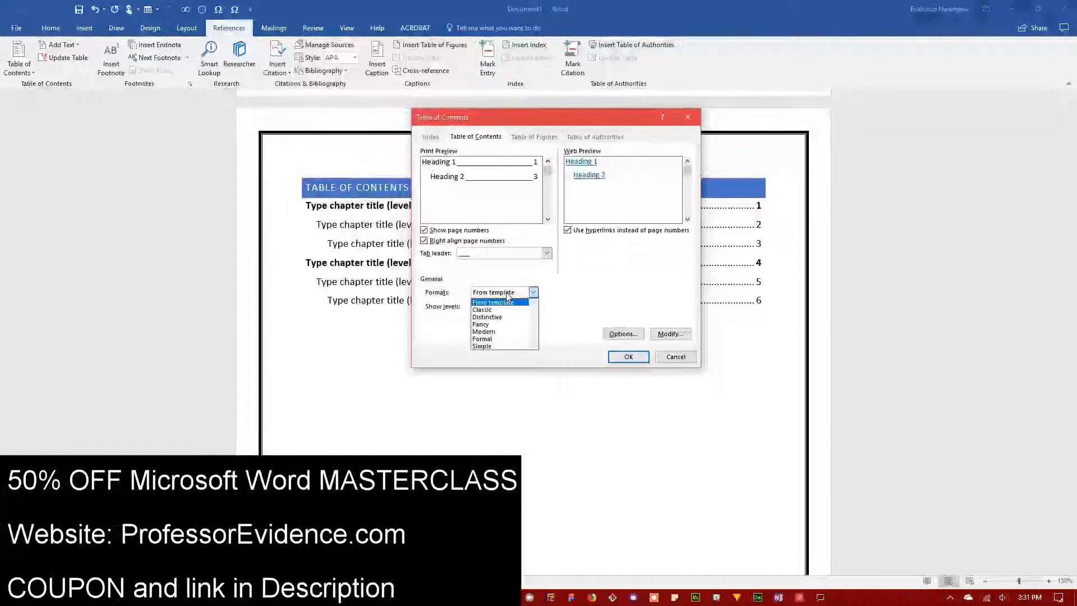
Step: Preview the Classic, Distinctive and Fancy formats, then return to From template
{"action": "left_click", "coordinate": [494, 310]}
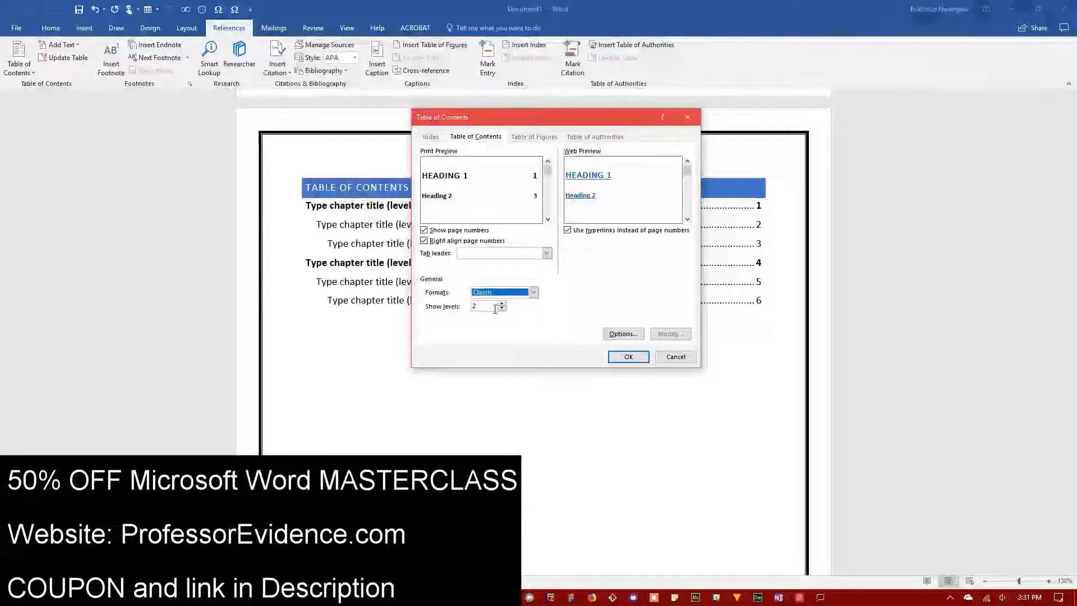
{"action": "left_click", "coordinate": [533, 292]}
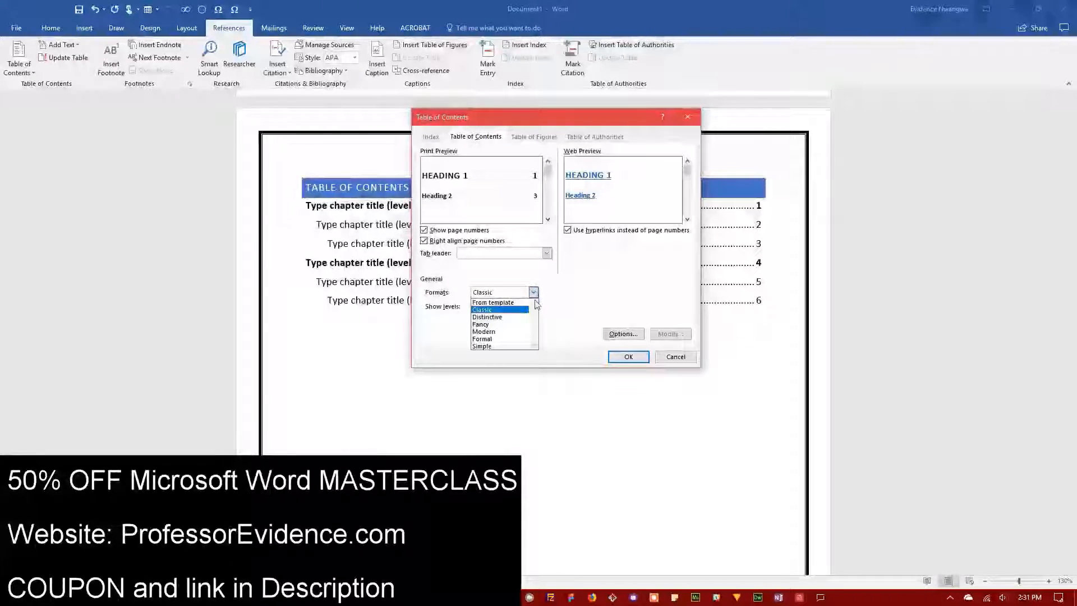
{"action": "left_click", "coordinate": [505, 318]}
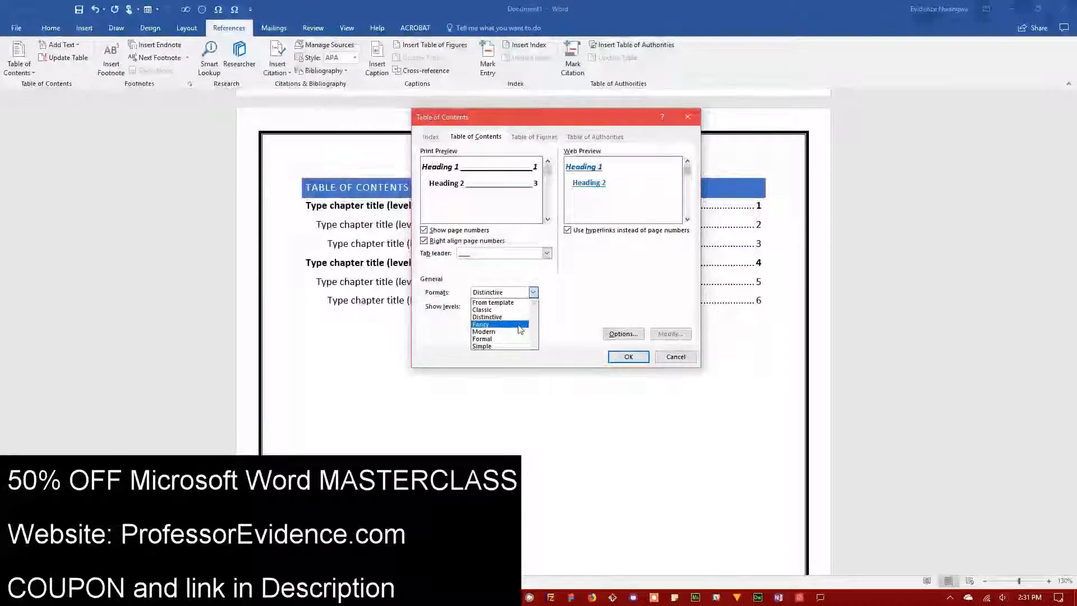
{"action": "left_click", "coordinate": [519, 325]}
{"action": "left_click", "coordinate": [534, 292]}
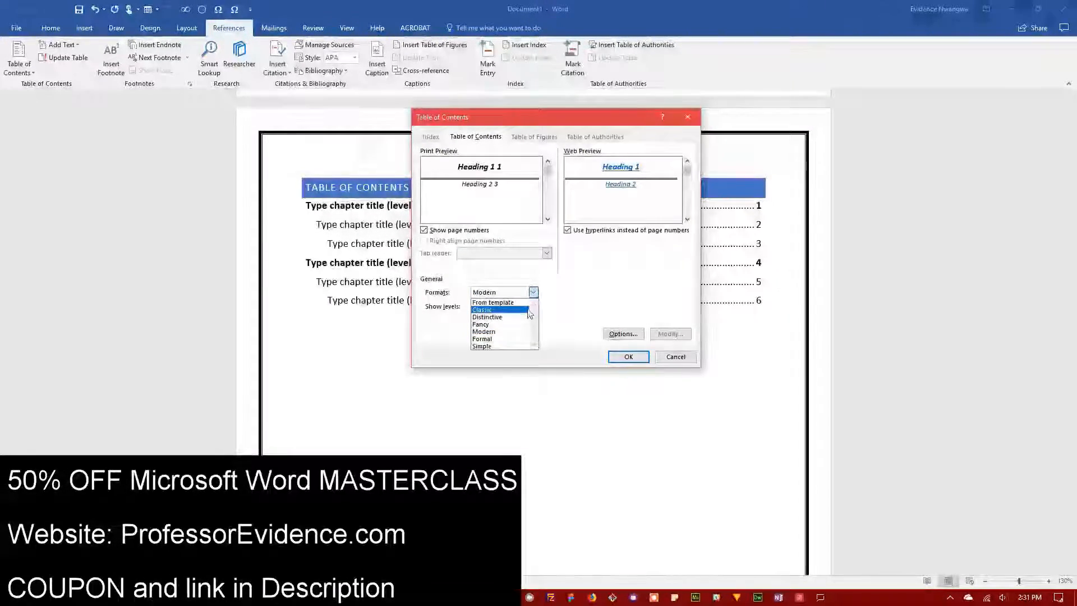
{"action": "left_click", "coordinate": [494, 303]}
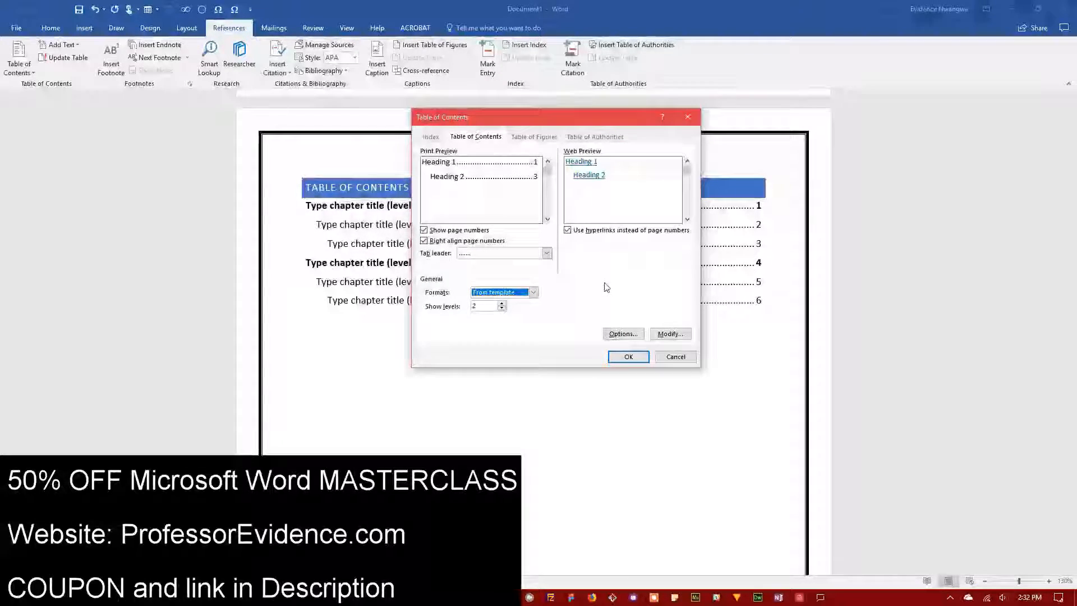
Step: Review the Options and Modify settings without changes, then insert the new table of contents
{"action": "left_click", "coordinate": [623, 334]}
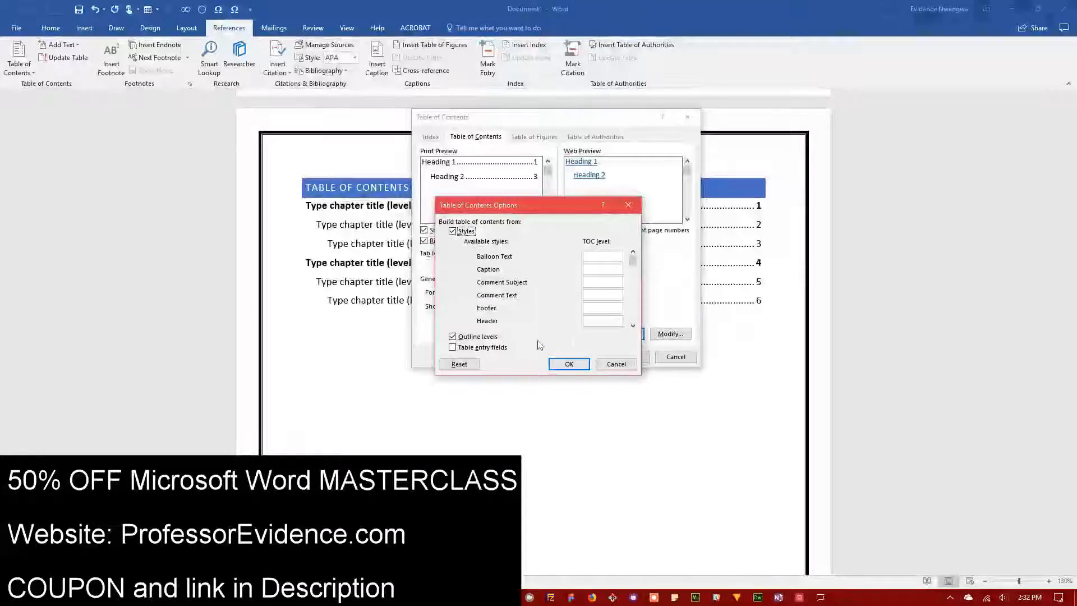
{"action": "left_click", "coordinate": [625, 365]}
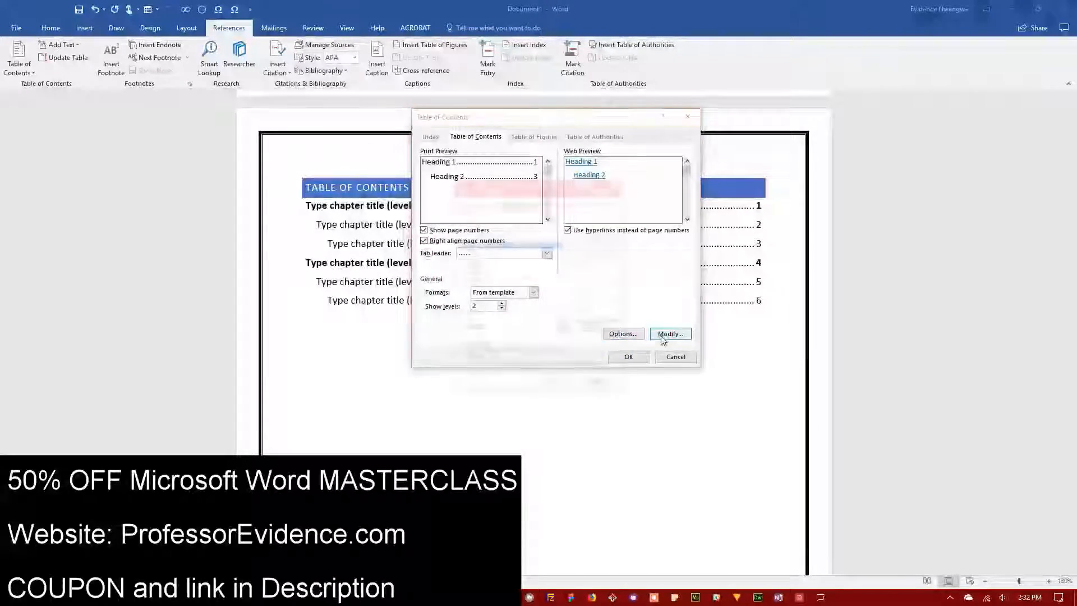
{"action": "left_click", "coordinate": [670, 334]}
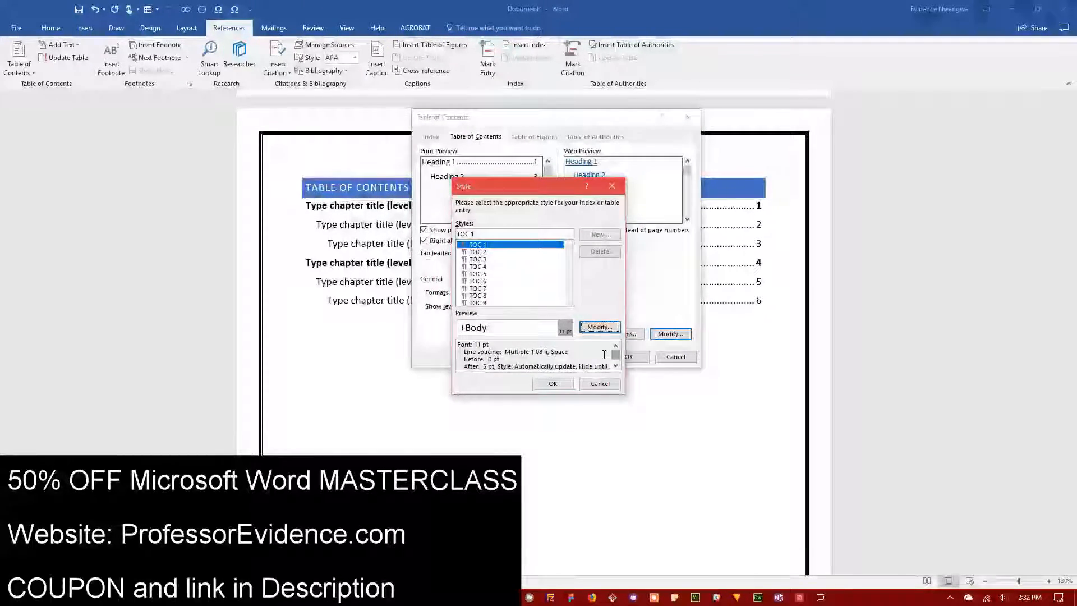
{"action": "left_click", "coordinate": [600, 383]}
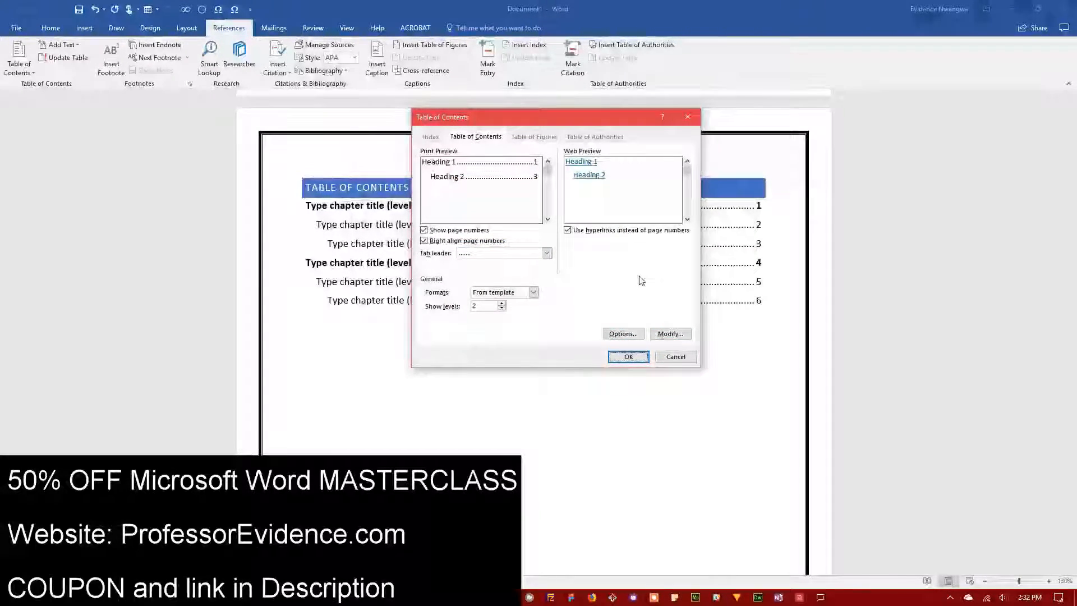
{"action": "left_click", "coordinate": [629, 357]}
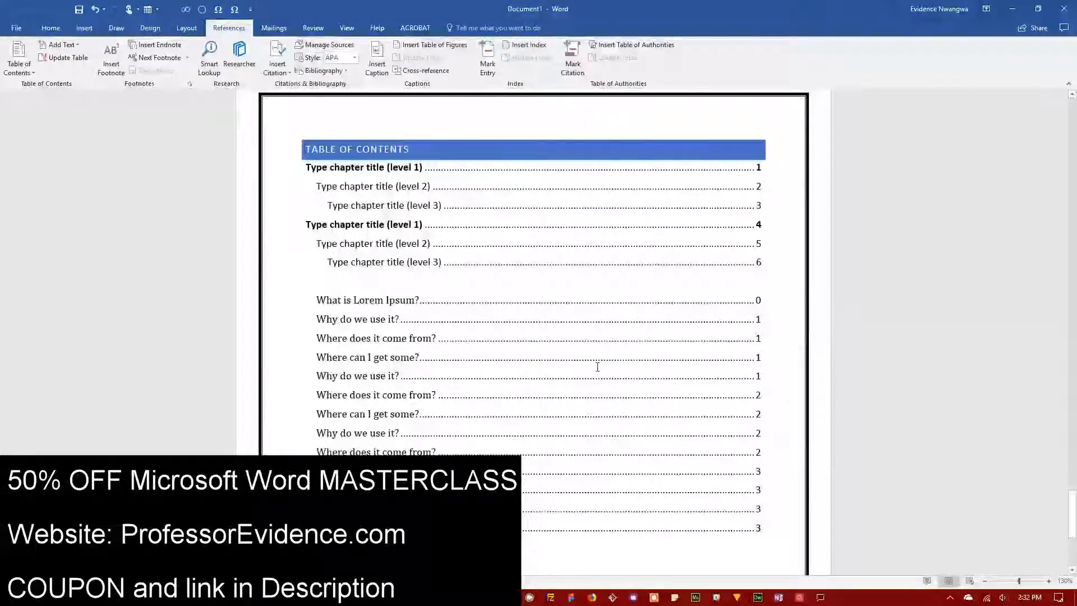
{"action": "scroll", "coordinate": [599, 366], "scroll_direction": "down", "scroll_amount": 3}
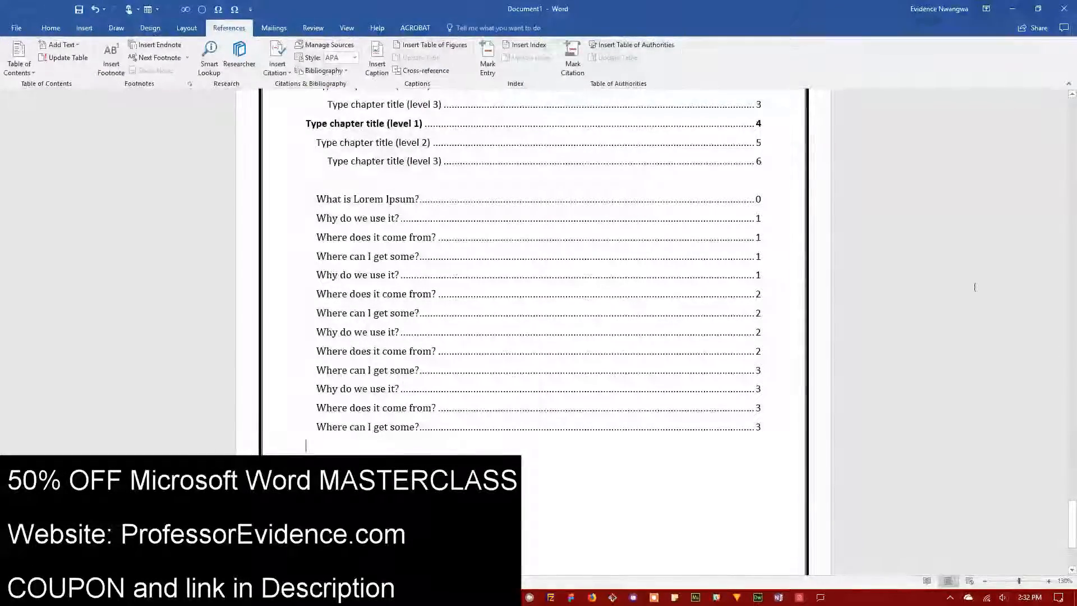
{"action": "left_click", "coordinate": [317, 199]}
{"action": "scroll", "coordinate": [461, 378], "scroll_direction": "up", "scroll_amount": 12}
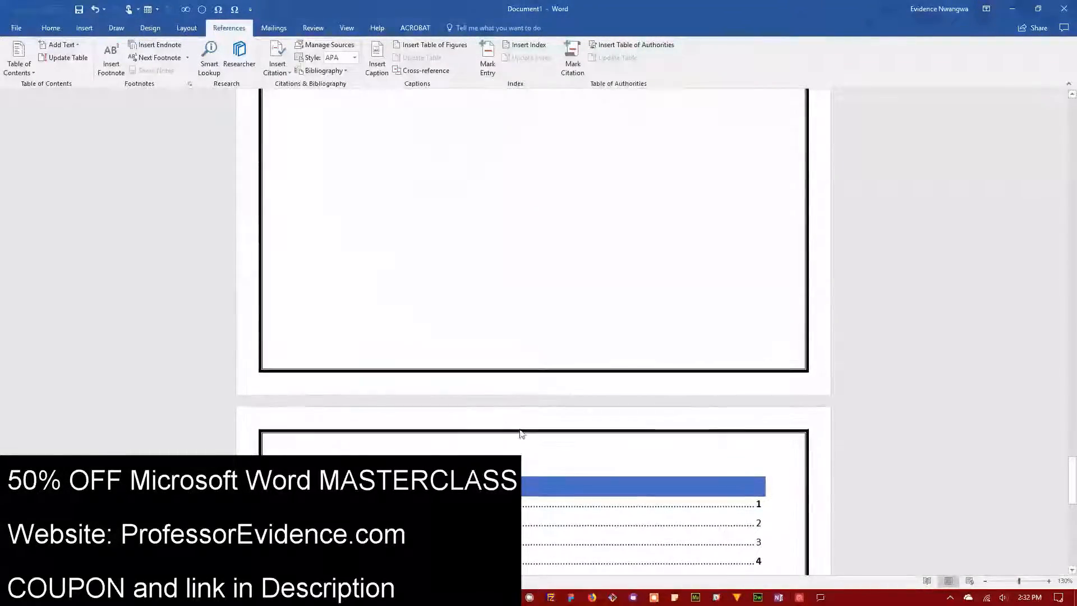
{"action": "scroll", "coordinate": [522, 435], "scroll_direction": "down", "scroll_amount": 8}
{"action": "scroll", "coordinate": [522, 429], "scroll_direction": "down", "scroll_amount": 5}
{"action": "scroll", "coordinate": [466, 446], "scroll_direction": "up", "scroll_amount": 15}
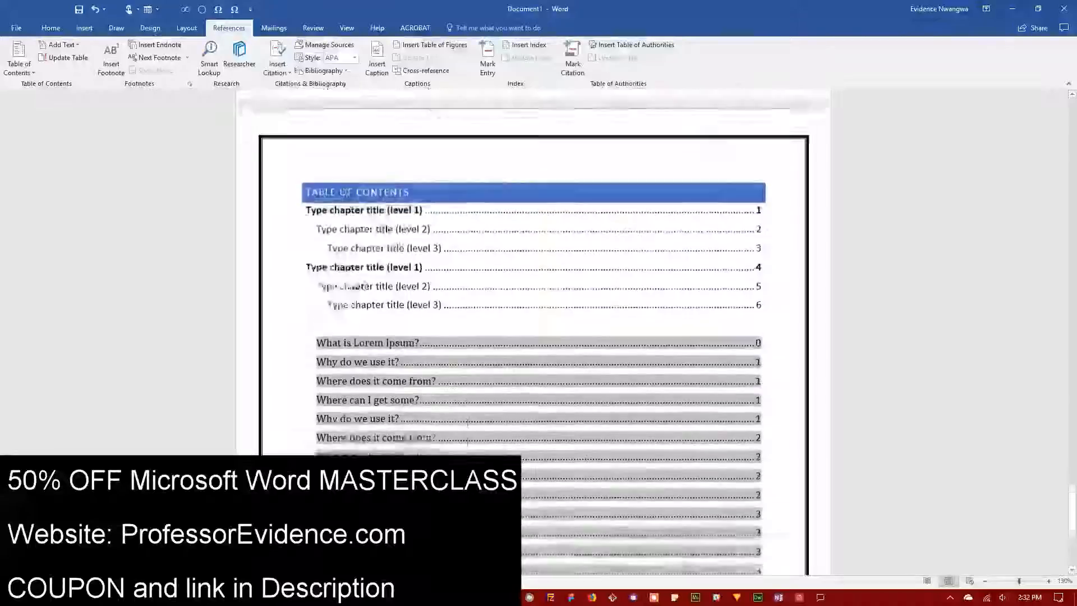
{"action": "scroll", "coordinate": [466, 446], "scroll_direction": "up", "scroll_amount": 16}
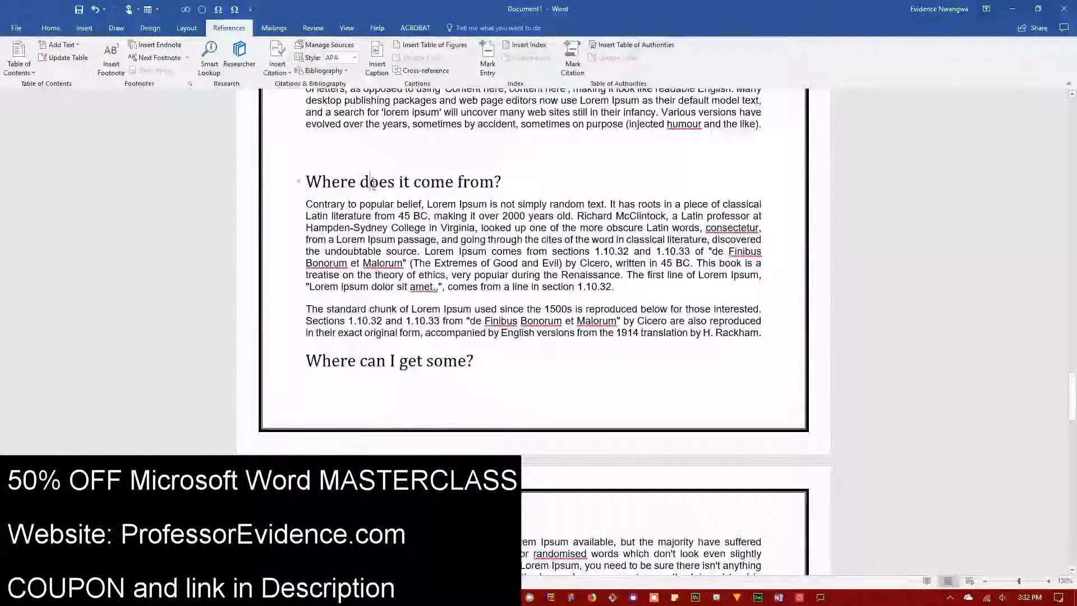
{"action": "scroll", "coordinate": [373, 182], "scroll_direction": "up", "scroll_amount": 12}
{"action": "scroll", "coordinate": [373, 182], "scroll_direction": "down", "scroll_amount": 2}
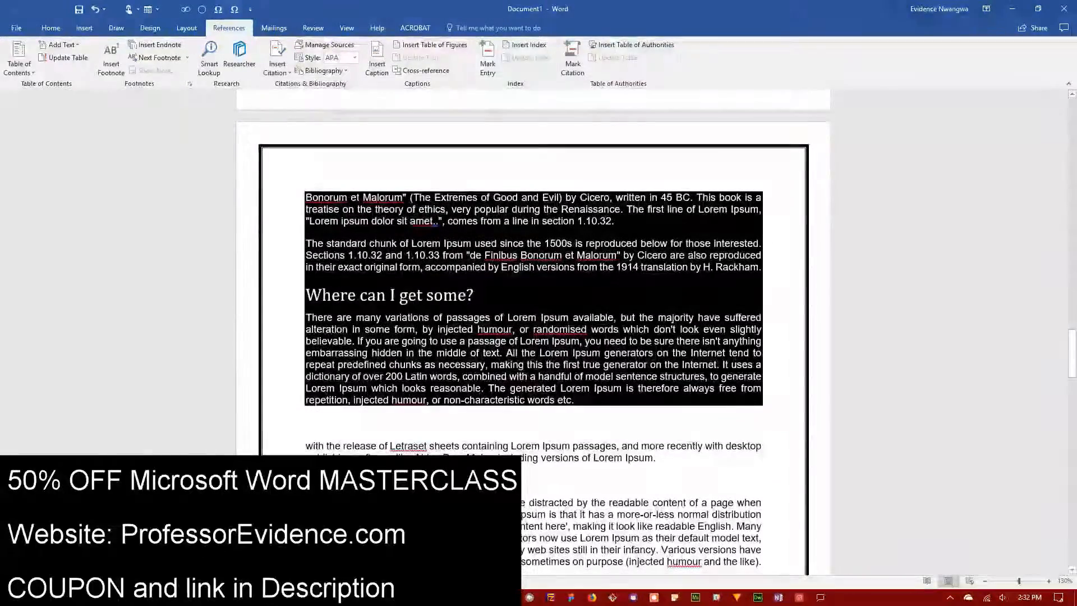
{"action": "scroll", "coordinate": [533, 337], "scroll_direction": "down", "scroll_amount": 18}
{"action": "scroll", "coordinate": [413, 318], "scroll_direction": "down", "scroll_amount": 16}
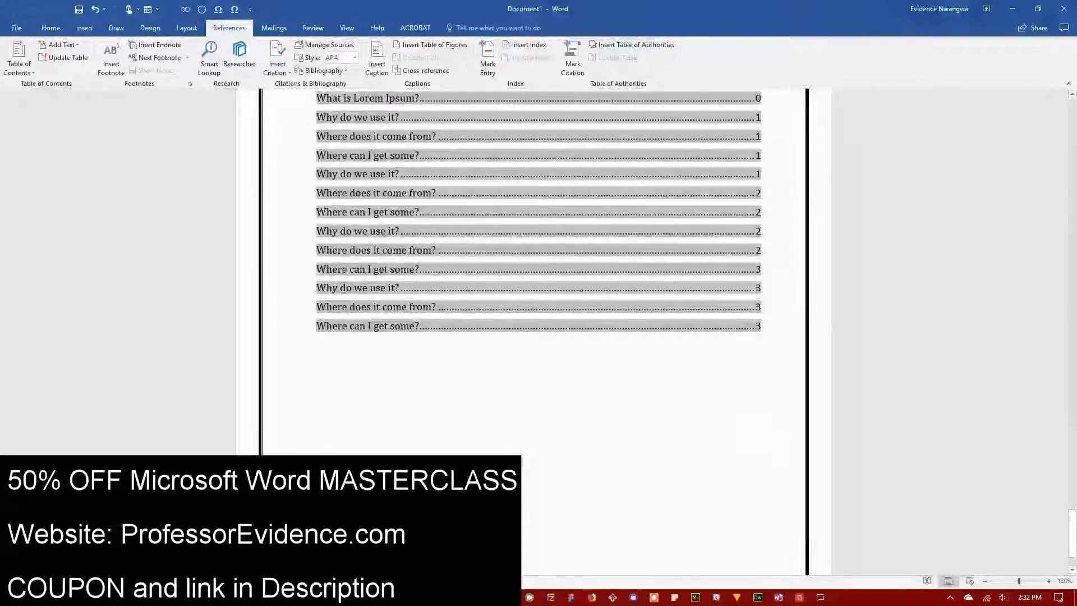
{"action": "scroll", "coordinate": [397, 342], "scroll_direction": "up", "scroll_amount": 1}
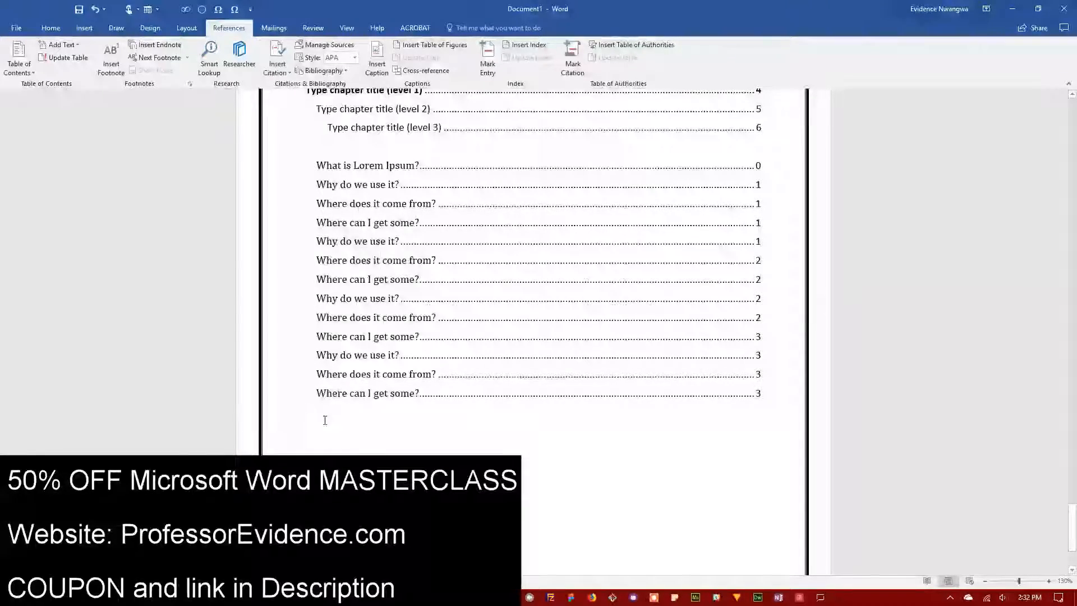
{"action": "left_click", "coordinate": [326, 165]}
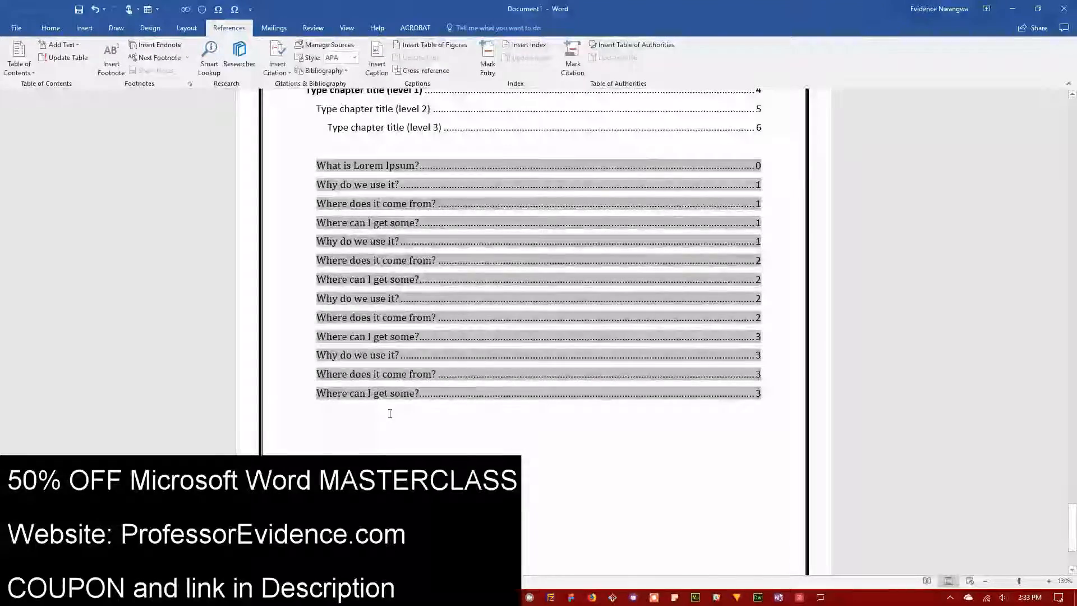
{"action": "left_click", "coordinate": [331, 437]}
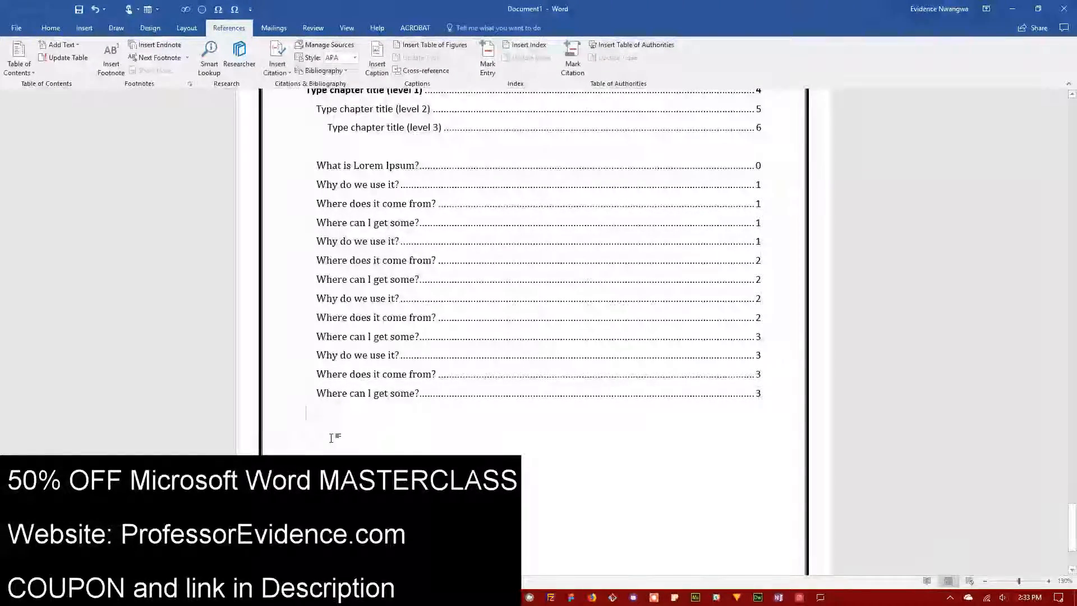
Step: Update the second table of contents using Update entire table
{"action": "left_click", "coordinate": [69, 59]}
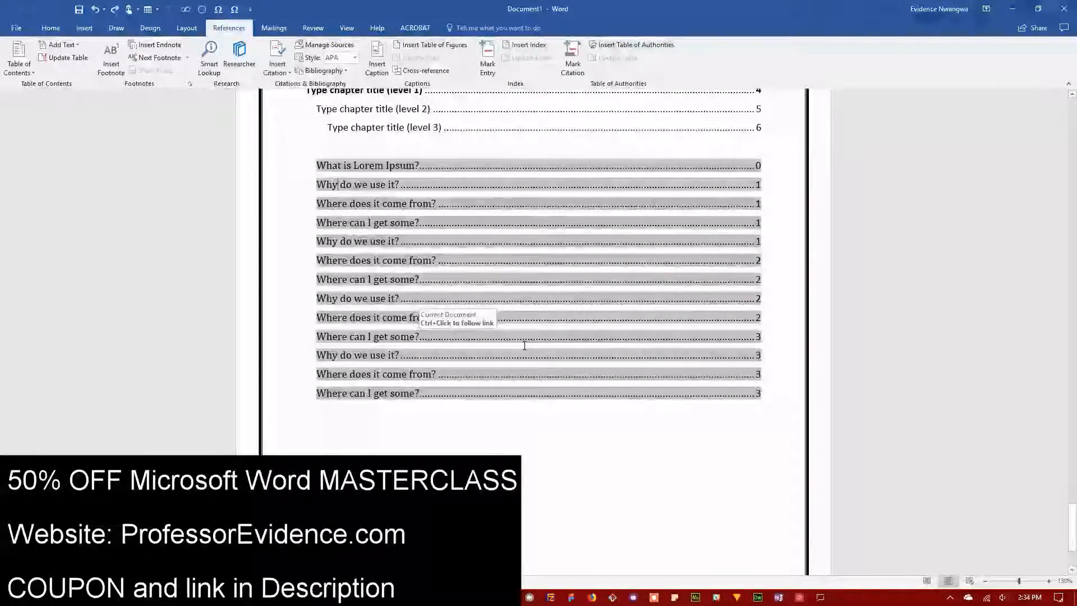
{"action": "scroll", "coordinate": [525, 346], "scroll_direction": "up", "scroll_amount": 1}
{"action": "scroll", "coordinate": [525, 346], "scroll_direction": "up", "scroll_amount": 5}
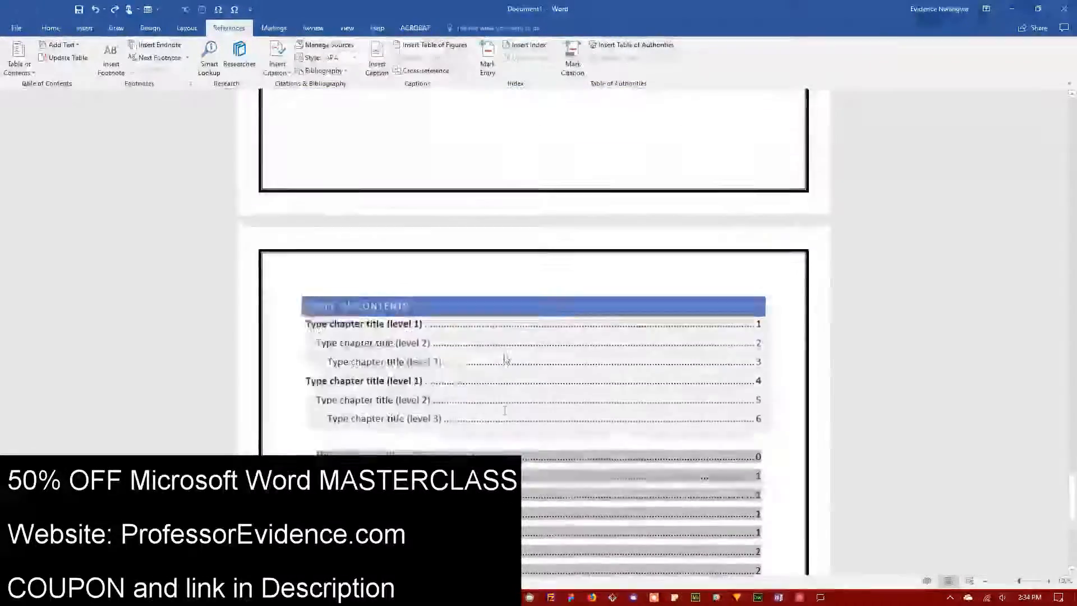
{"action": "scroll", "coordinate": [396, 260], "scroll_direction": "down", "scroll_amount": 5}
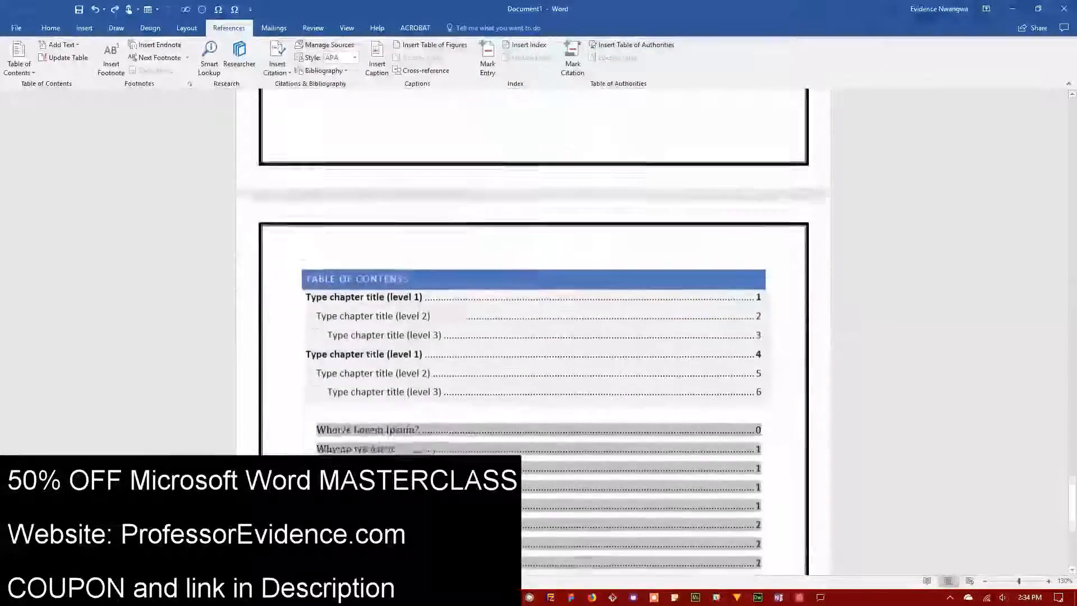
{"action": "scroll", "coordinate": [384, 372], "scroll_direction": "down", "scroll_amount": 2}
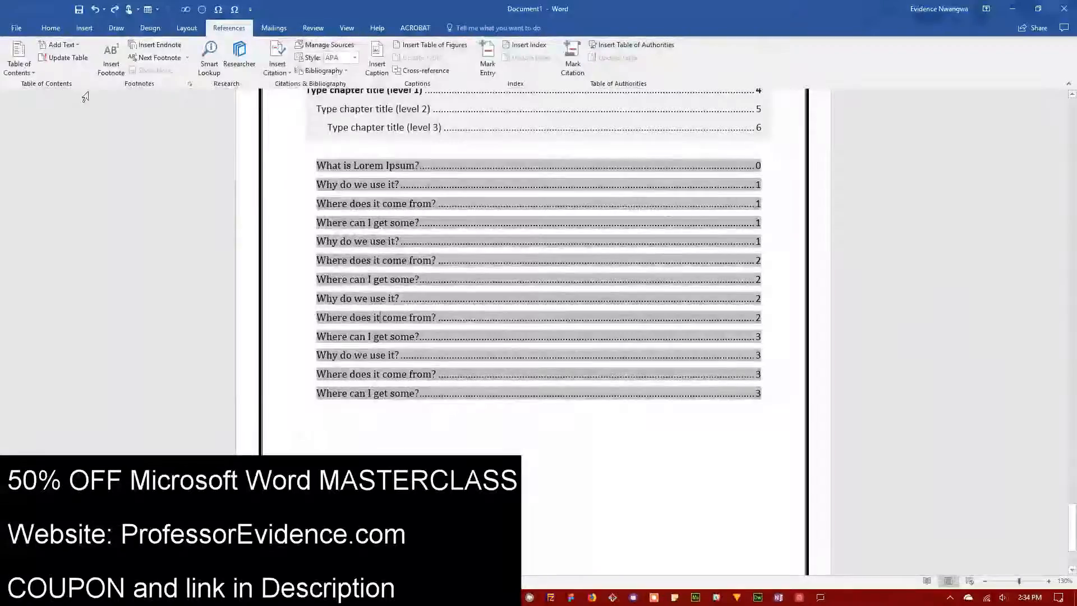
{"action": "left_click", "coordinate": [68, 59]}
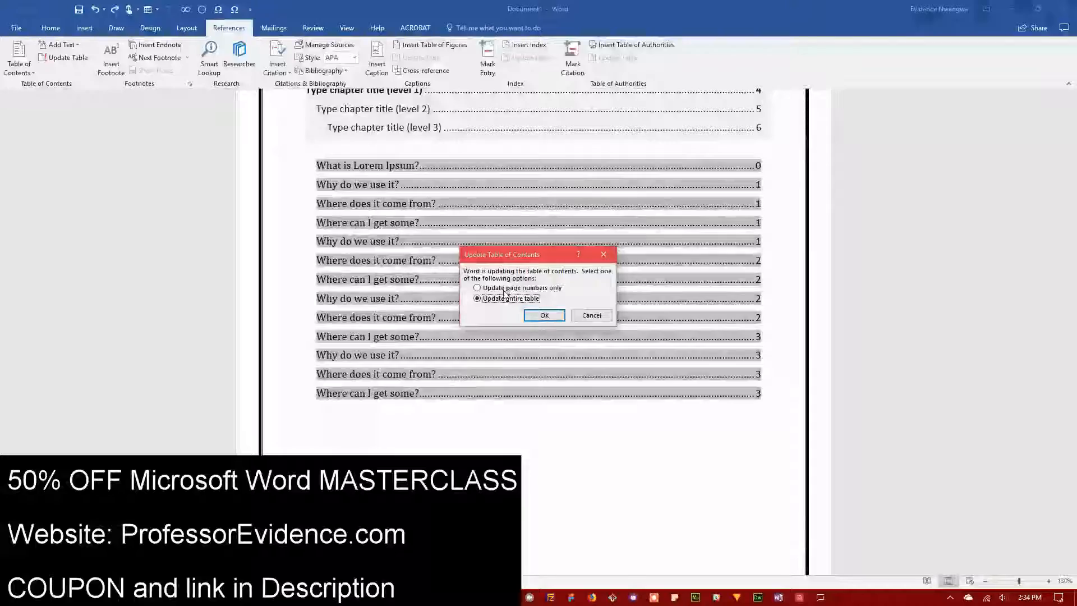
{"action": "left_click", "coordinate": [539, 314]}
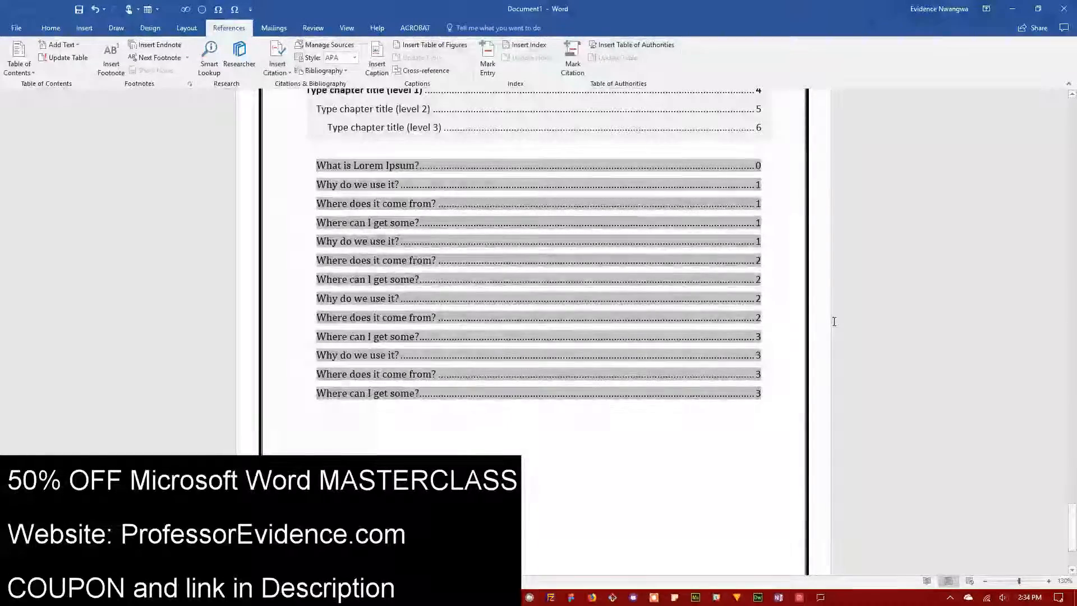
{"action": "scroll", "coordinate": [601, 347], "scroll_direction": "down", "scroll_amount": 3}
{"action": "left_click", "coordinate": [327, 278]}
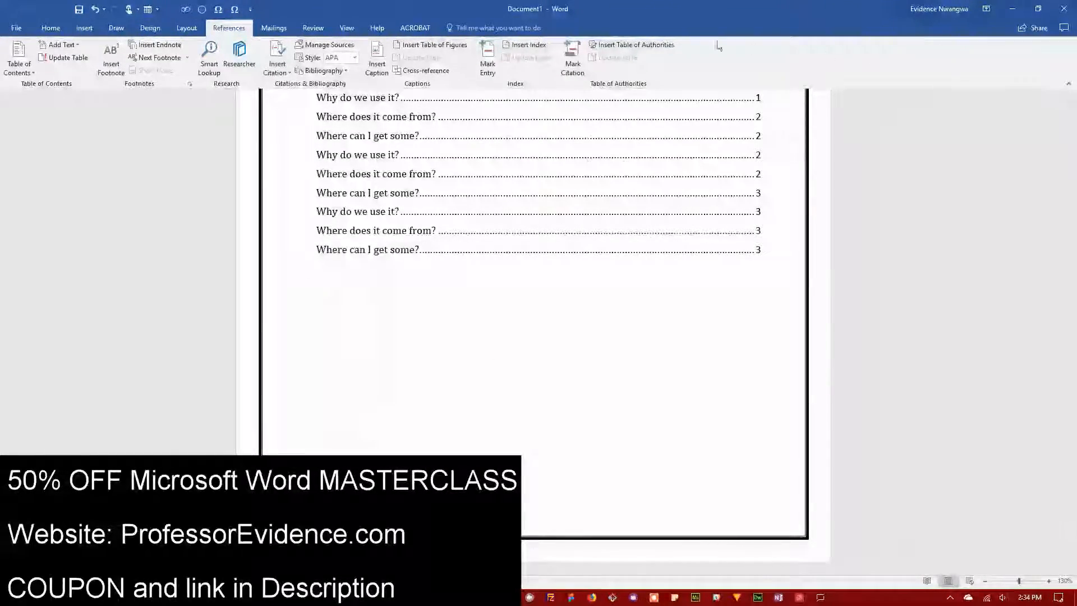
Step: Insert footnote 1 after the word 'hidden' in the Lorem Ipsum paragraph
{"action": "left_click", "coordinate": [112, 61]}
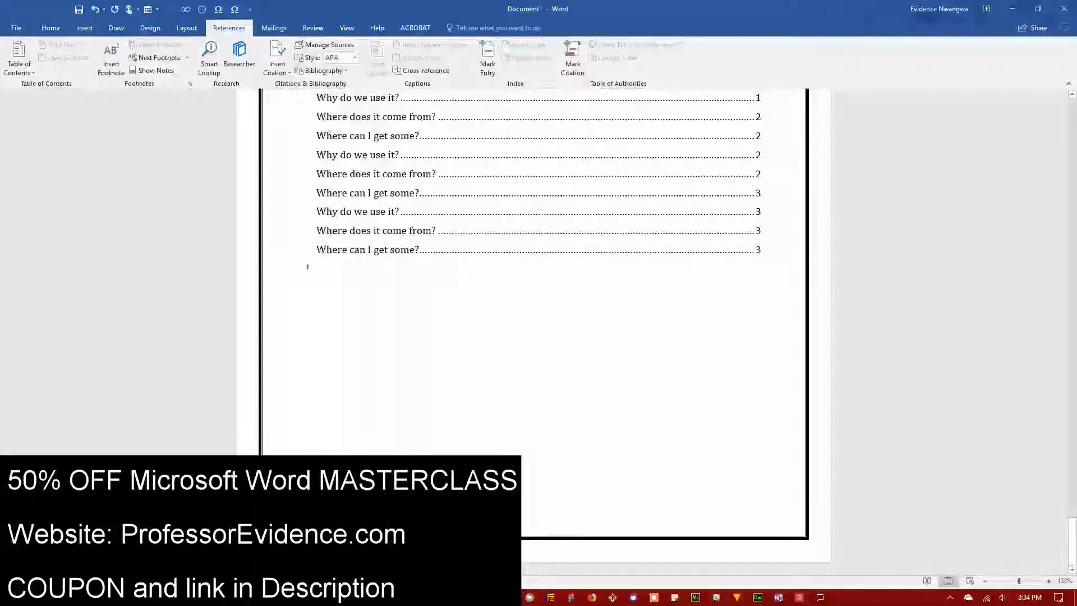
{"action": "scroll", "coordinate": [534, 325], "scroll_direction": "up", "scroll_amount": 5}
{"action": "scroll", "coordinate": [407, 266], "scroll_direction": "up", "scroll_amount": 10}
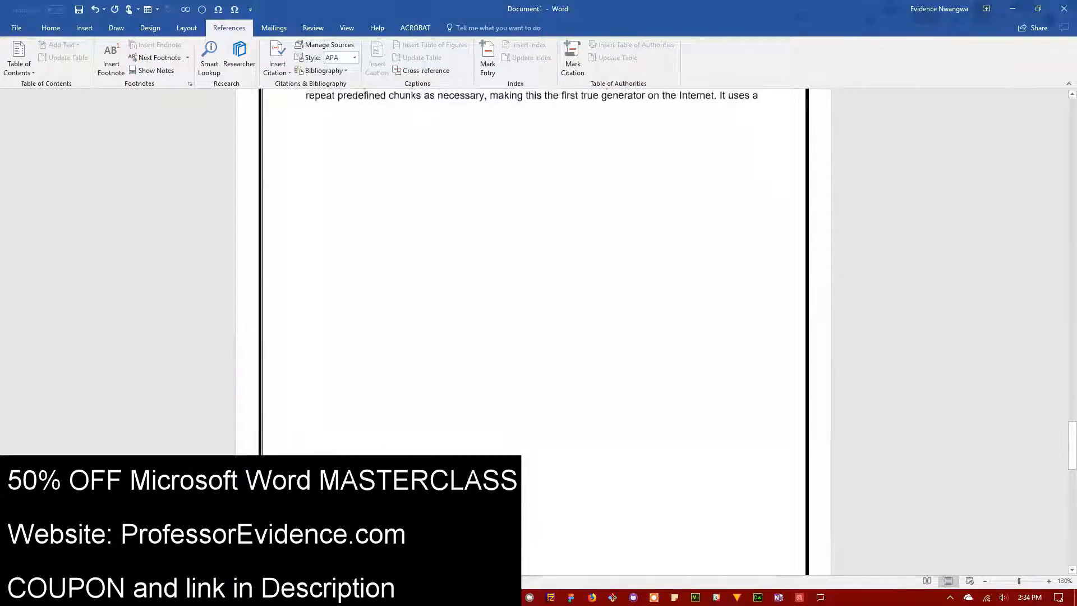
{"action": "left_click", "coordinate": [405, 266]}
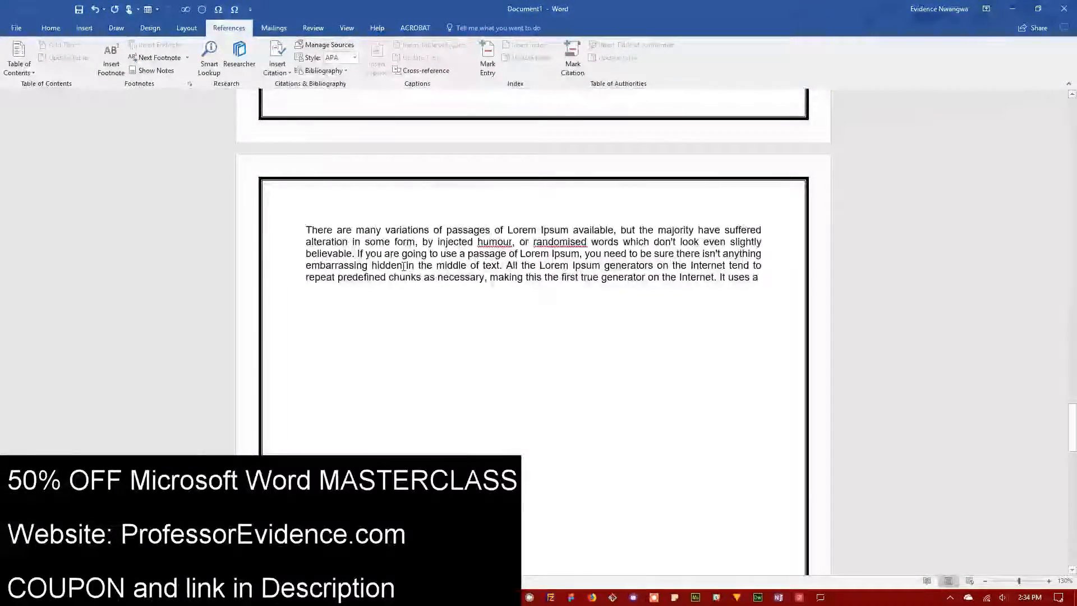
{"action": "left_click", "coordinate": [111, 59]}
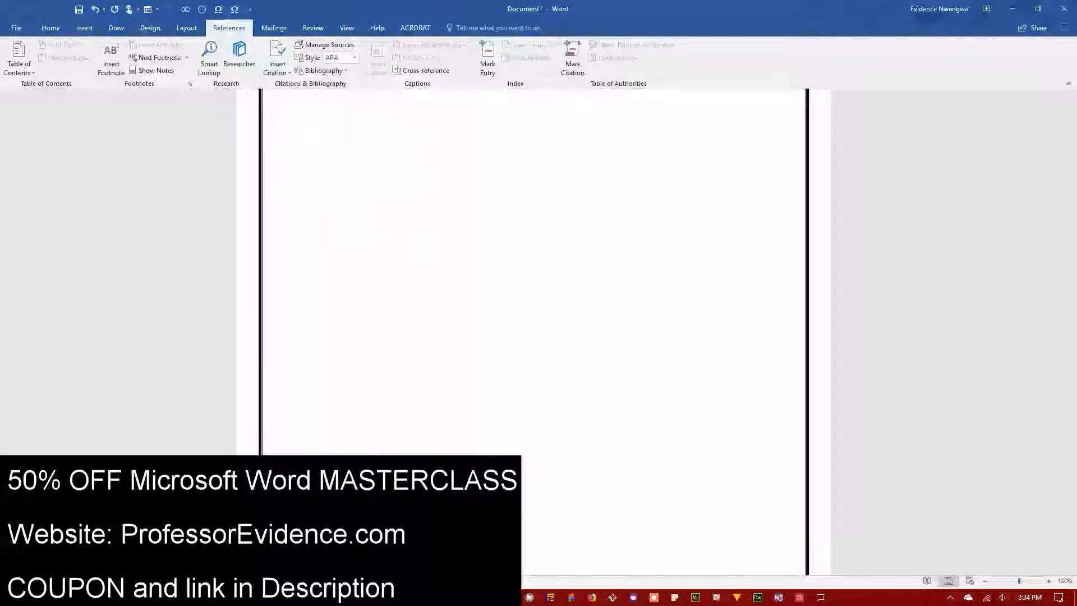
{"action": "key", "text": "ctrl+z"}
{"action": "scroll", "coordinate": [550, 420], "scroll_direction": "up", "scroll_amount": 4}
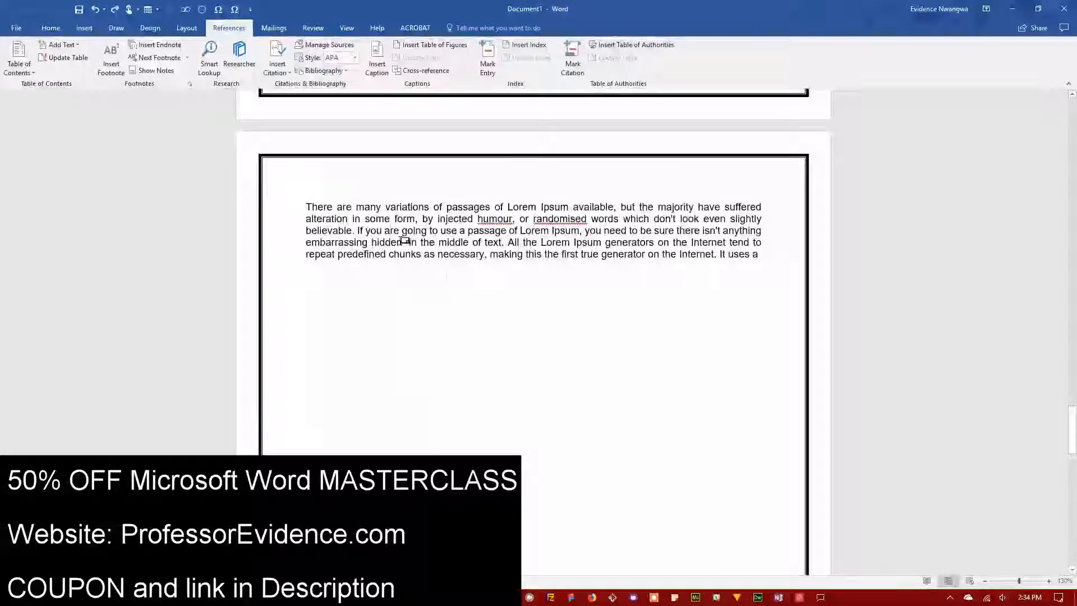
{"action": "double_click", "coordinate": [404, 241]}
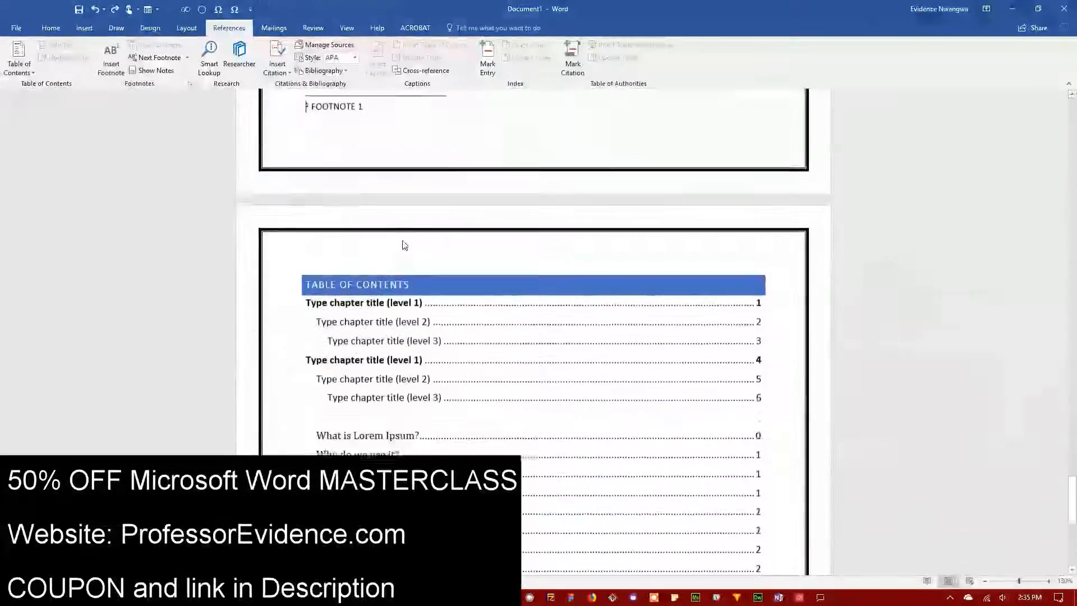
{"action": "left_click", "coordinate": [428, 282]}
{"action": "scroll", "coordinate": [455, 283], "scroll_direction": "up", "scroll_amount": 10}
{"action": "scroll", "coordinate": [466, 279], "scroll_direction": "up", "scroll_amount": 1}
Step: Insert footnote 2 after the word 'generators' and go to its text
{"action": "left_click", "coordinate": [648, 100]}
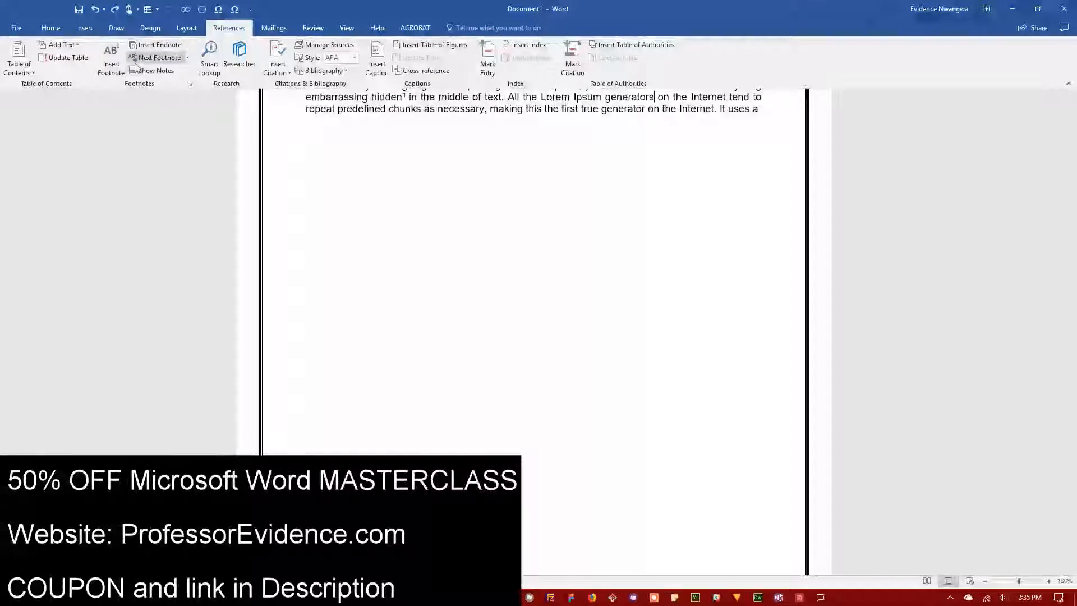
{"action": "left_click", "coordinate": [115, 63]}
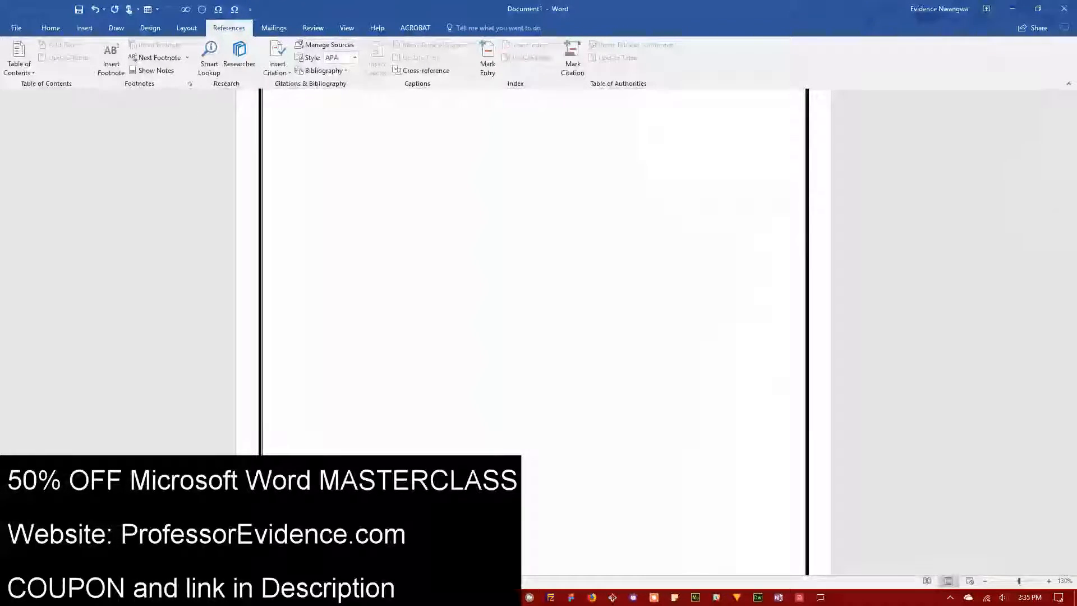
{"action": "scroll", "coordinate": [582, 387], "scroll_direction": "up", "scroll_amount": 10}
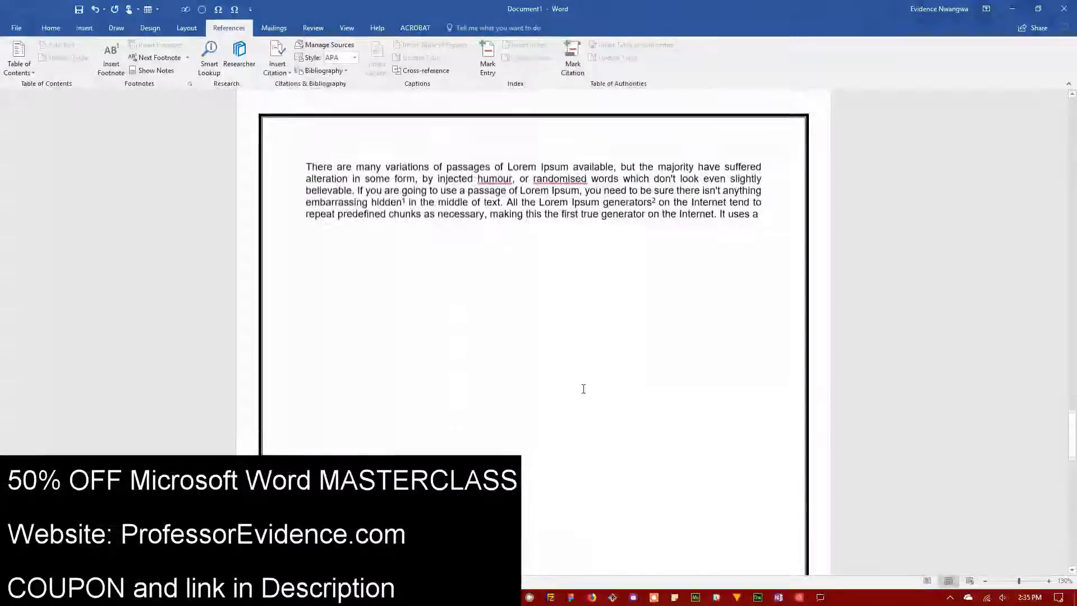
{"action": "double_click", "coordinate": [653, 233]}
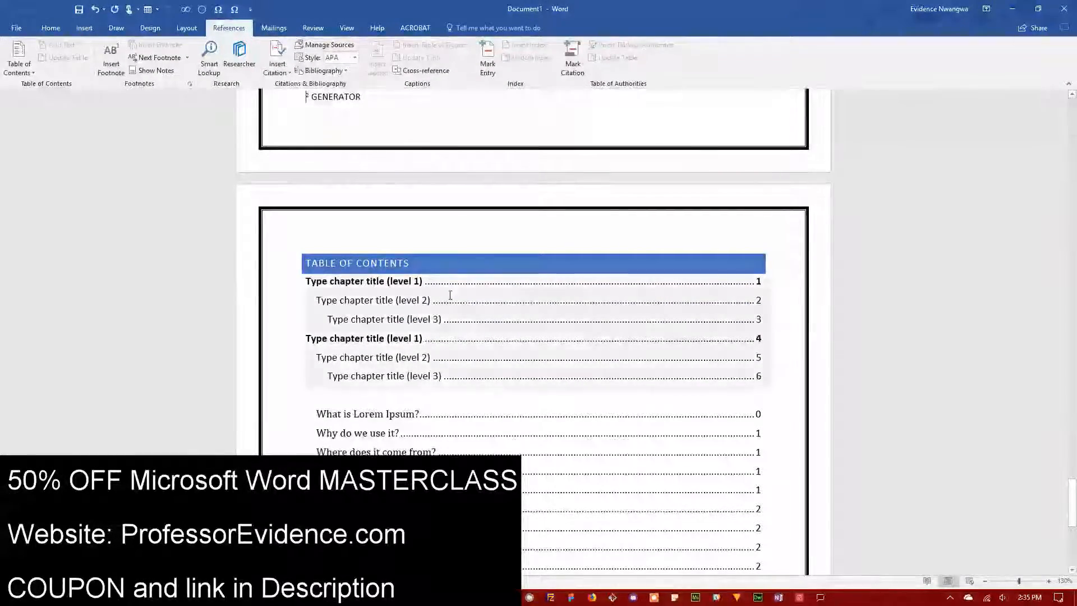
{"action": "scroll", "coordinate": [450, 296], "scroll_direction": "up", "scroll_amount": 10}
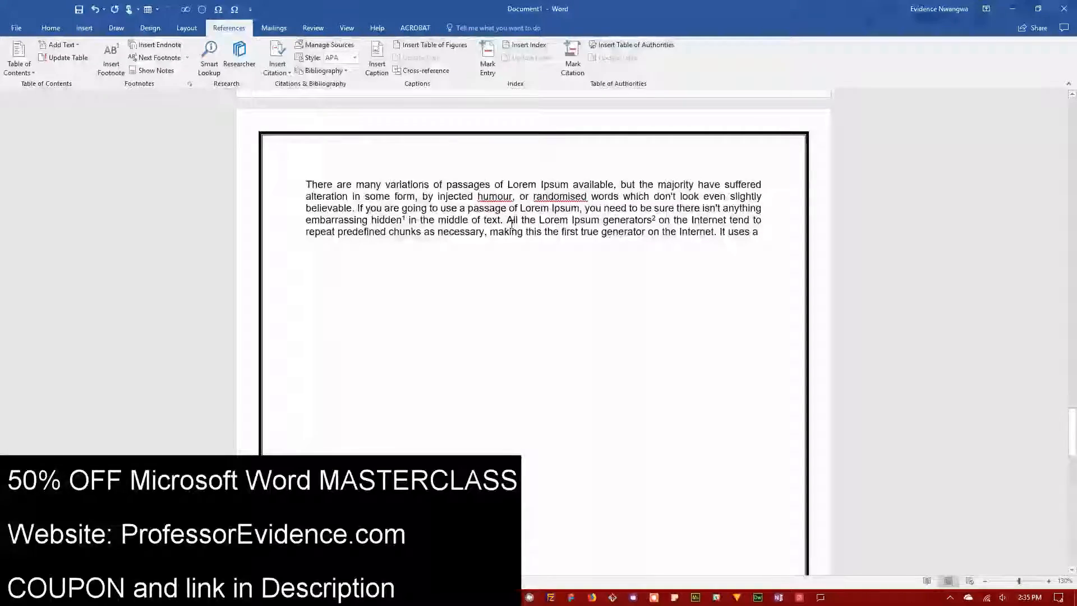
Step: Insert an endnote reading 'ENDONETE 1'
{"action": "left_click", "coordinate": [145, 48]}
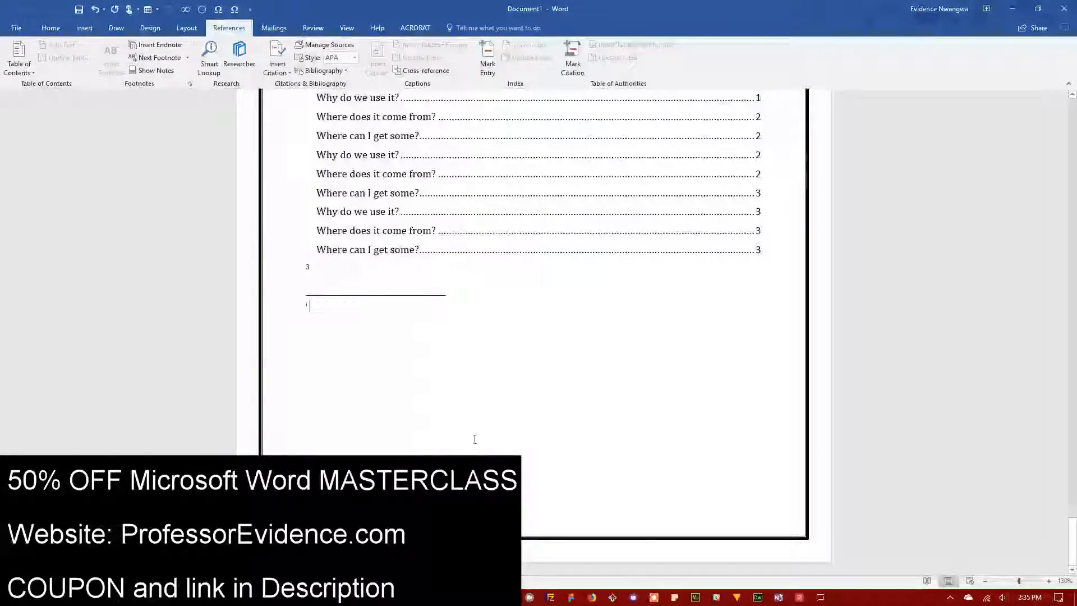
{"action": "type", "text": "ENDONETE "}
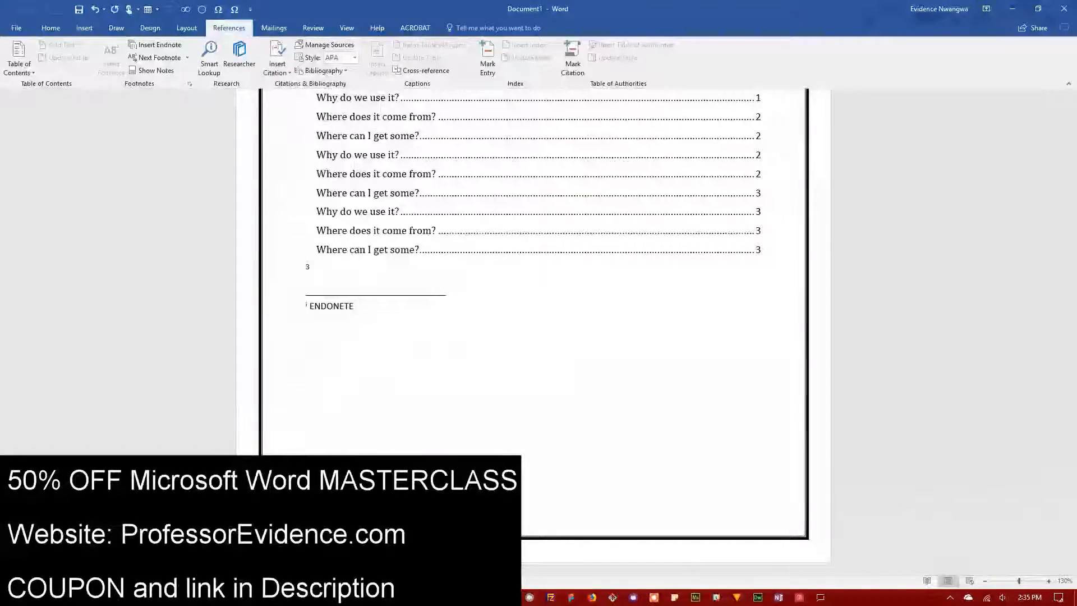
{"action": "type", "text": "1"}
{"action": "scroll", "coordinate": [383, 372], "scroll_direction": "up", "scroll_amount": 2}
{"action": "scroll", "coordinate": [383, 372], "scroll_direction": "down", "scroll_amount": 15}
{"action": "scroll", "coordinate": [387, 375], "scroll_direction": "up", "scroll_amount": 3}
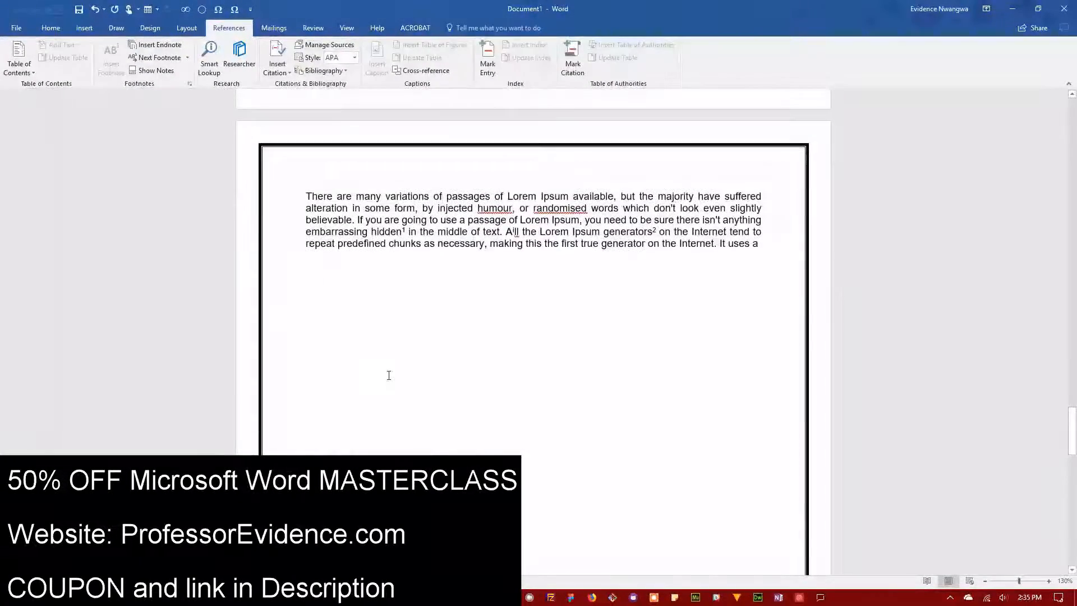
{"action": "left_click", "coordinate": [476, 243]}
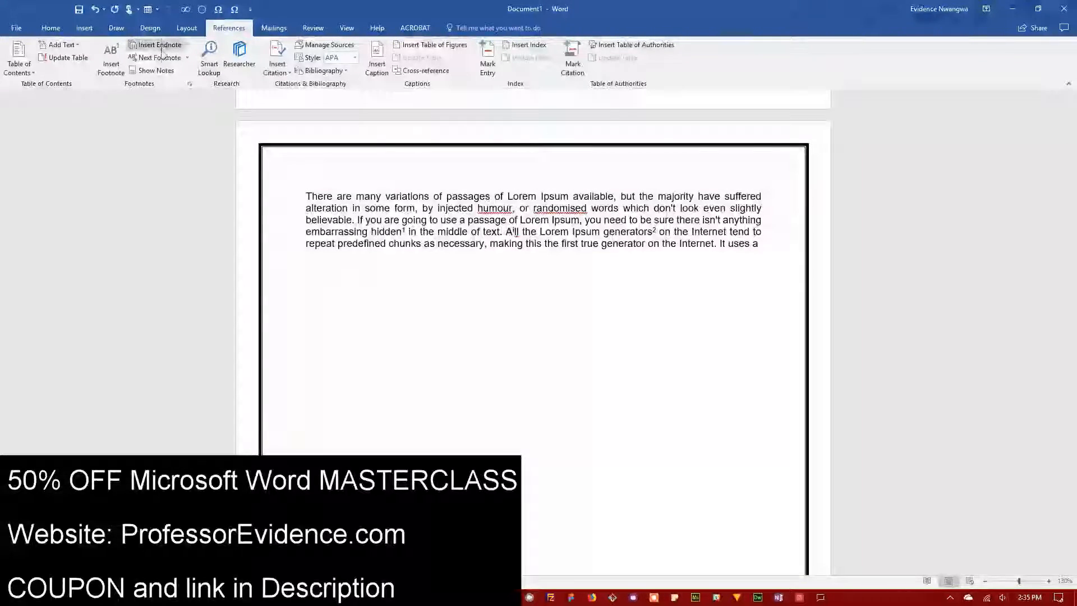
Step: Try the Next Footnote choices and use Show Notes to view the endnote area
{"action": "left_click", "coordinate": [187, 58]}
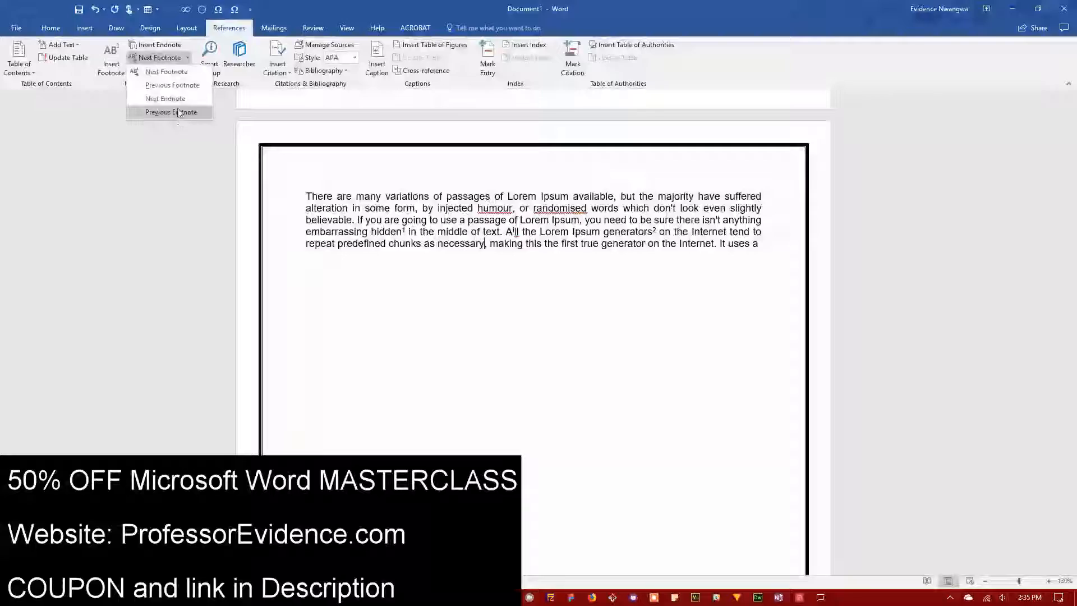
{"action": "left_click", "coordinate": [188, 58]}
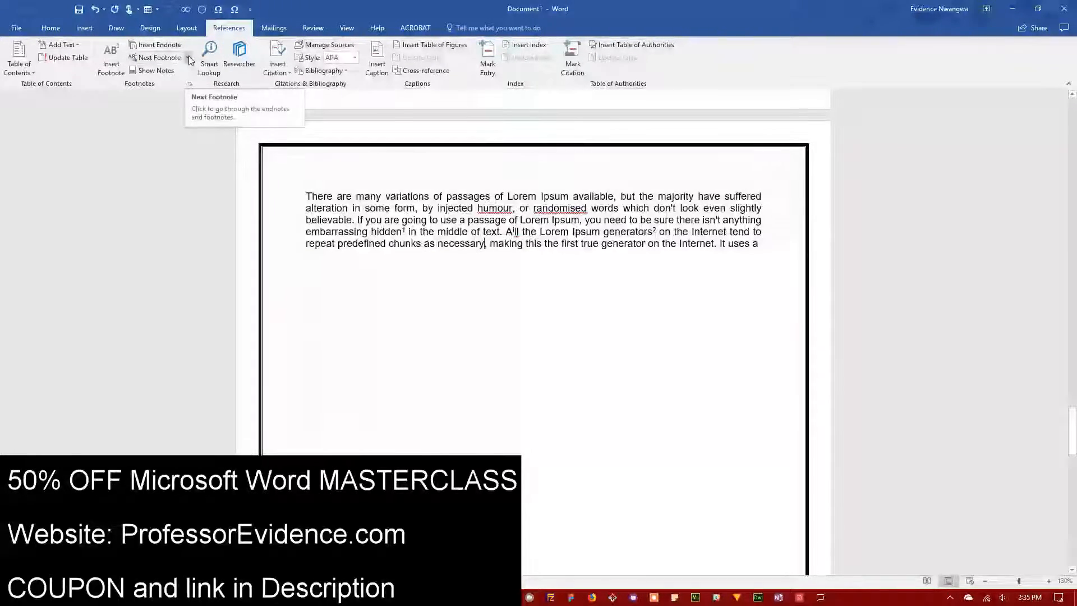
{"action": "left_click", "coordinate": [164, 72]}
{"action": "left_click", "coordinate": [488, 301]}
{"action": "left_click", "coordinate": [533, 318]}
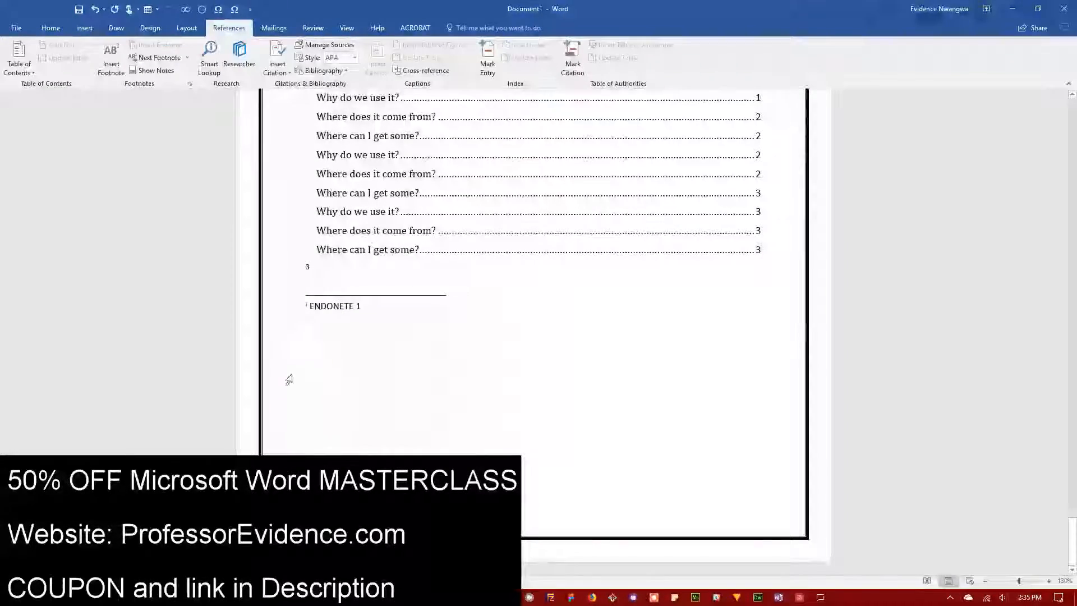
{"action": "left_click", "coordinate": [284, 288]}
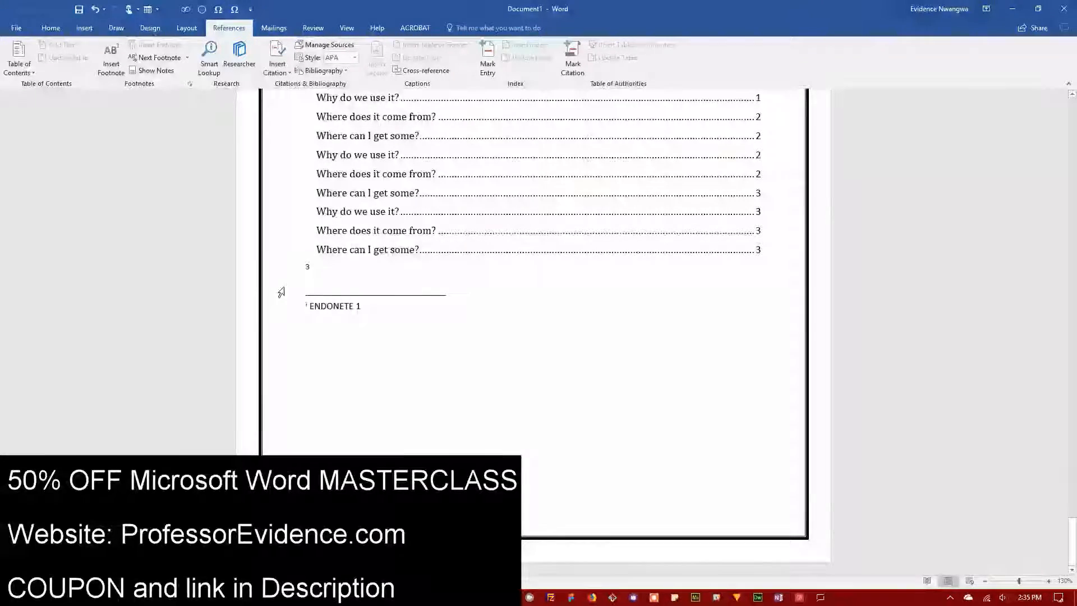
{"action": "left_click", "coordinate": [164, 68]}
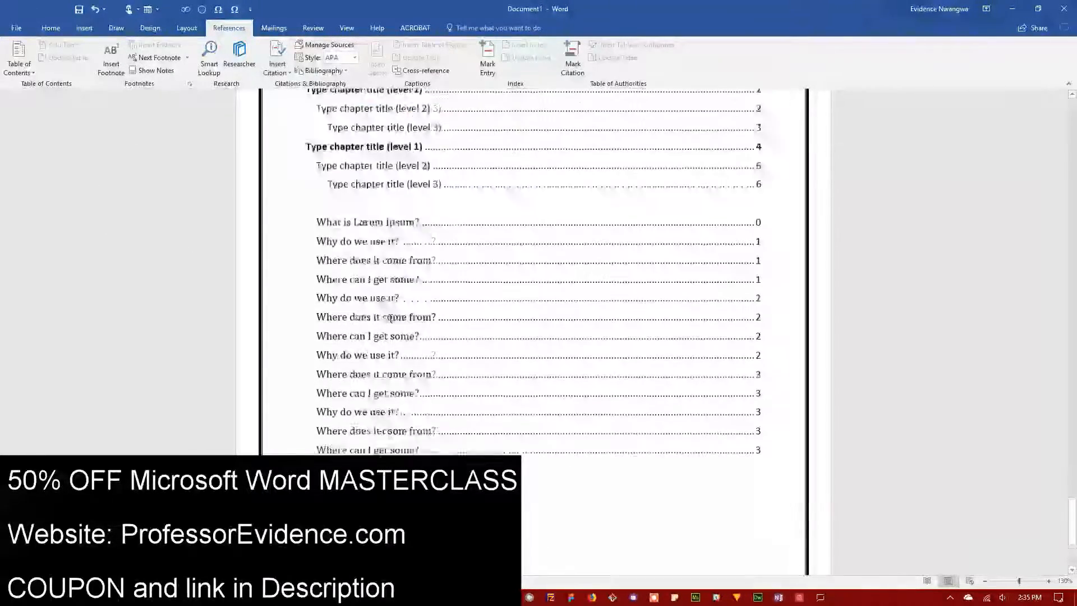
Step: Delete the footnote references after 'generators' and 'hidden' in the Lorem Ipsum paragraph
{"action": "scroll", "coordinate": [513, 349], "scroll_direction": "up", "scroll_amount": 2}
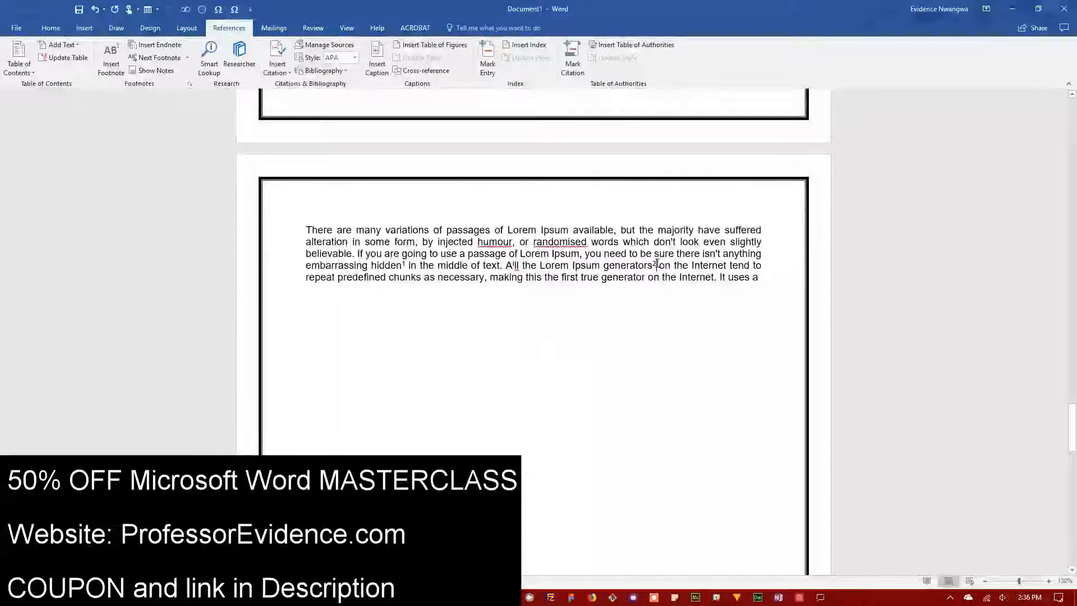
{"action": "key", "text": "Delete"}
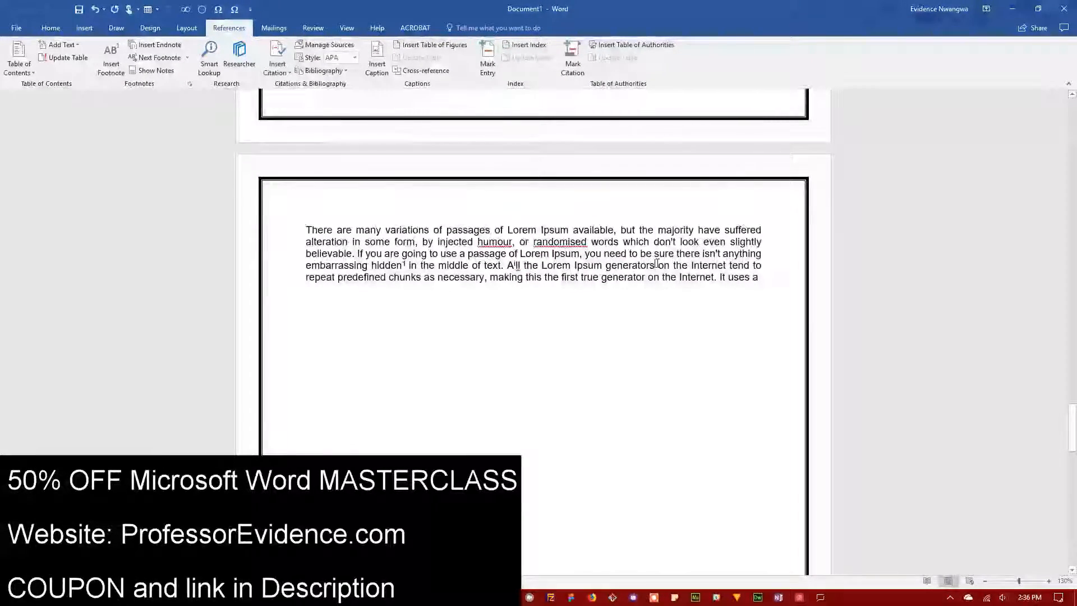
{"action": "scroll", "coordinate": [658, 263], "scroll_direction": "down", "scroll_amount": 9}
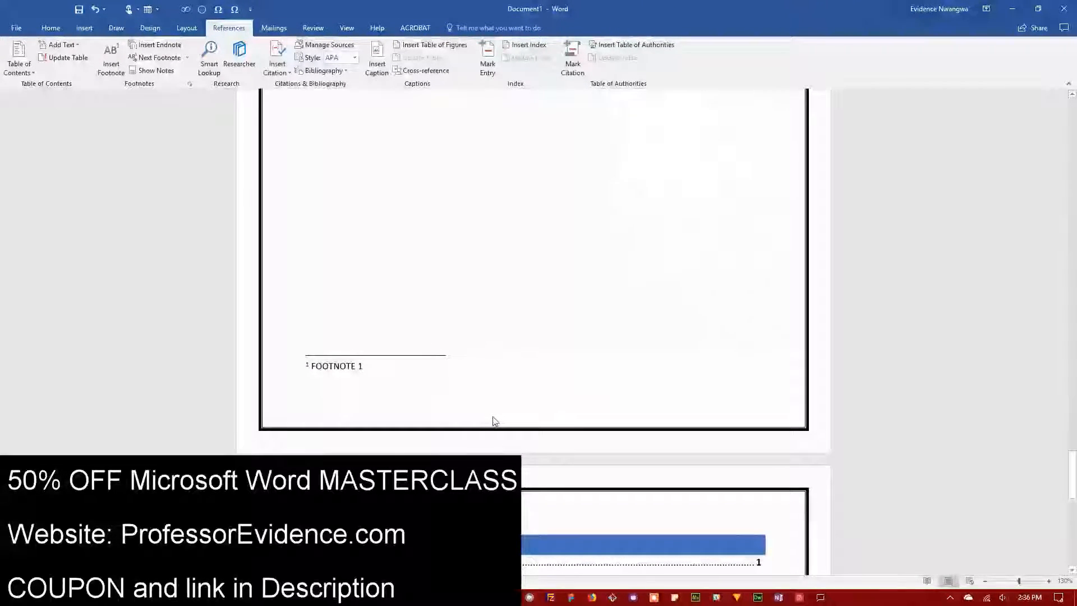
{"action": "scroll", "coordinate": [440, 380], "scroll_direction": "up", "scroll_amount": 8}
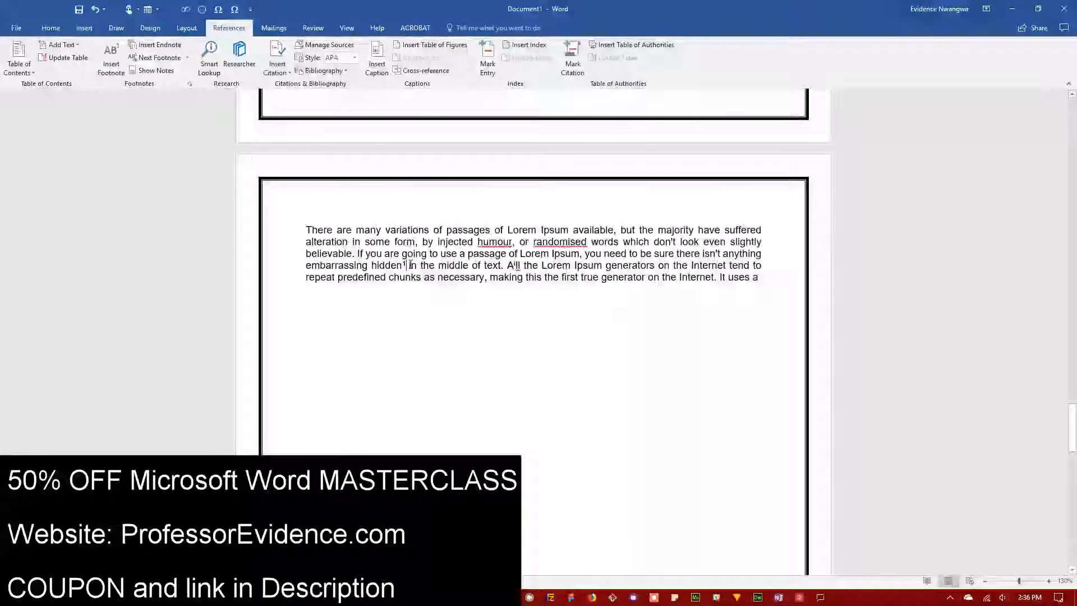
{"action": "key", "text": "BackSpace"}
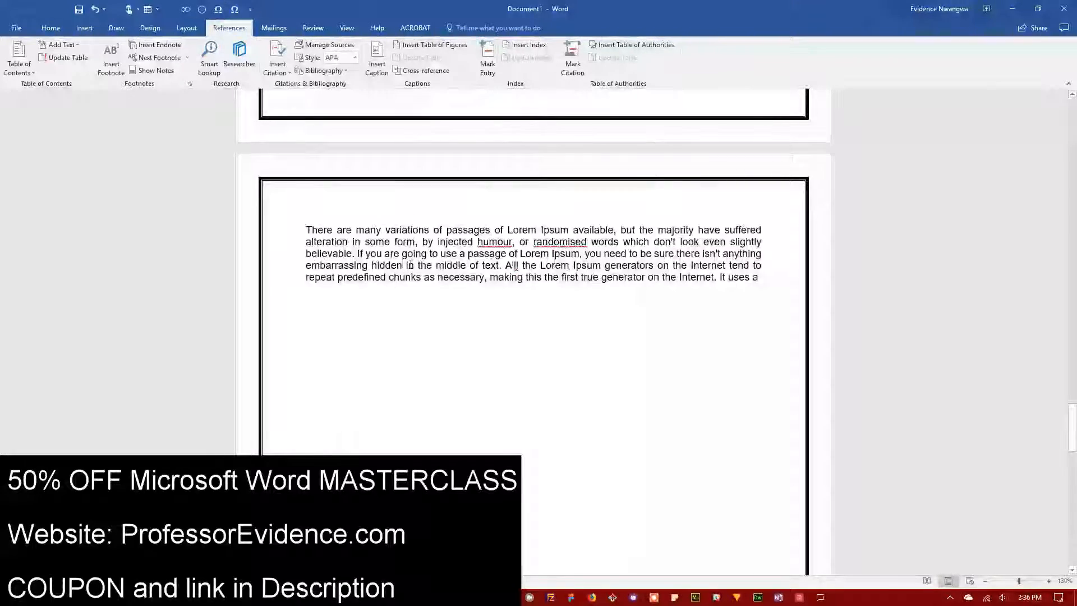
{"action": "scroll", "coordinate": [390, 305], "scroll_direction": "down", "scroll_amount": 8}
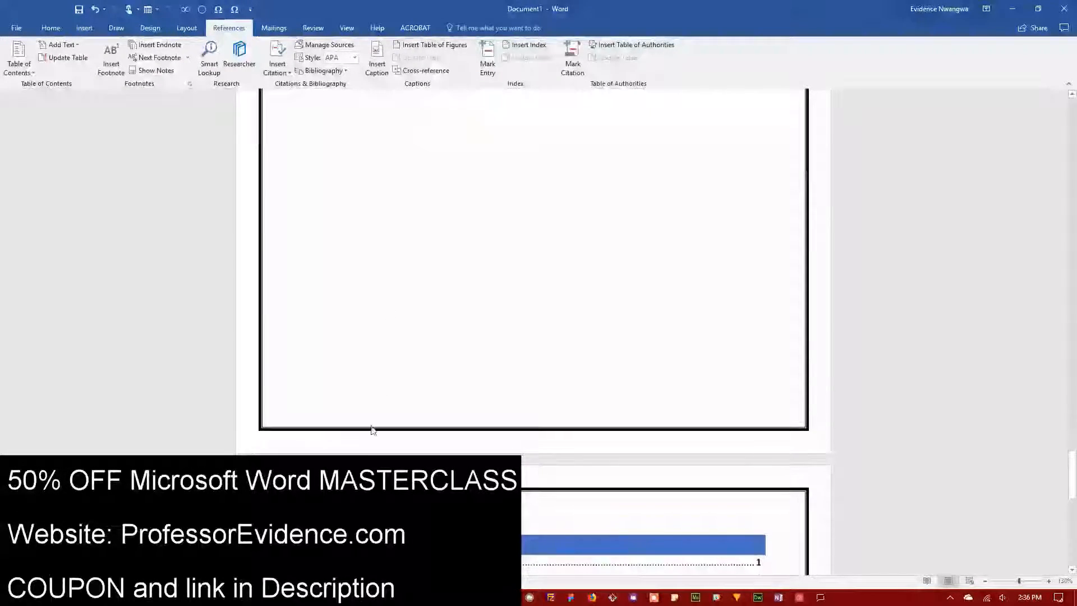
{"action": "scroll", "coordinate": [403, 397], "scroll_direction": "up", "scroll_amount": 3}
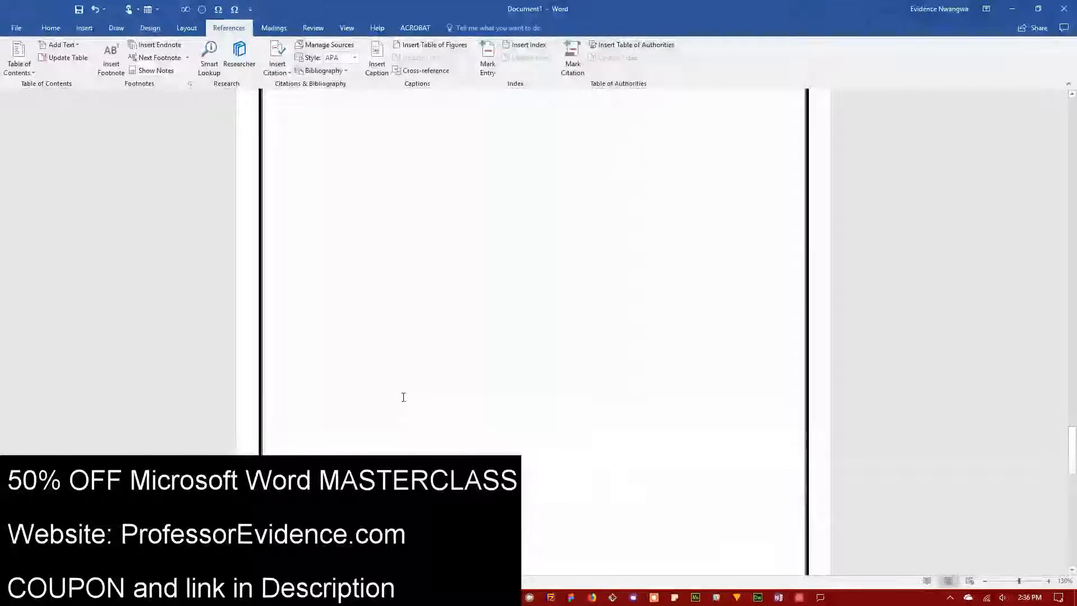
{"action": "scroll", "coordinate": [403, 398], "scroll_direction": "down", "scroll_amount": 3}
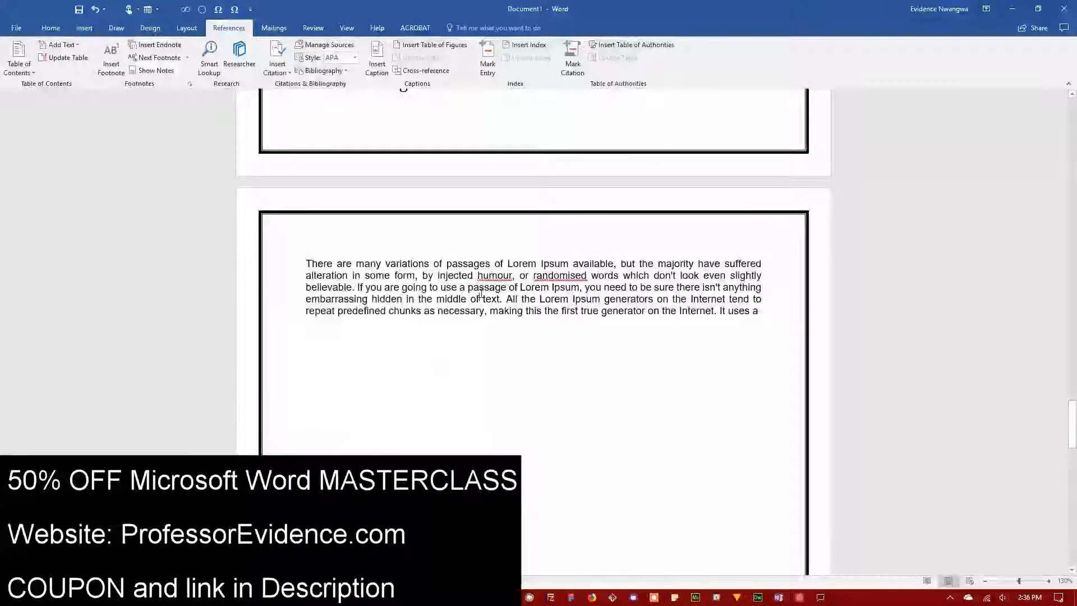
{"action": "left_click", "coordinate": [191, 84]}
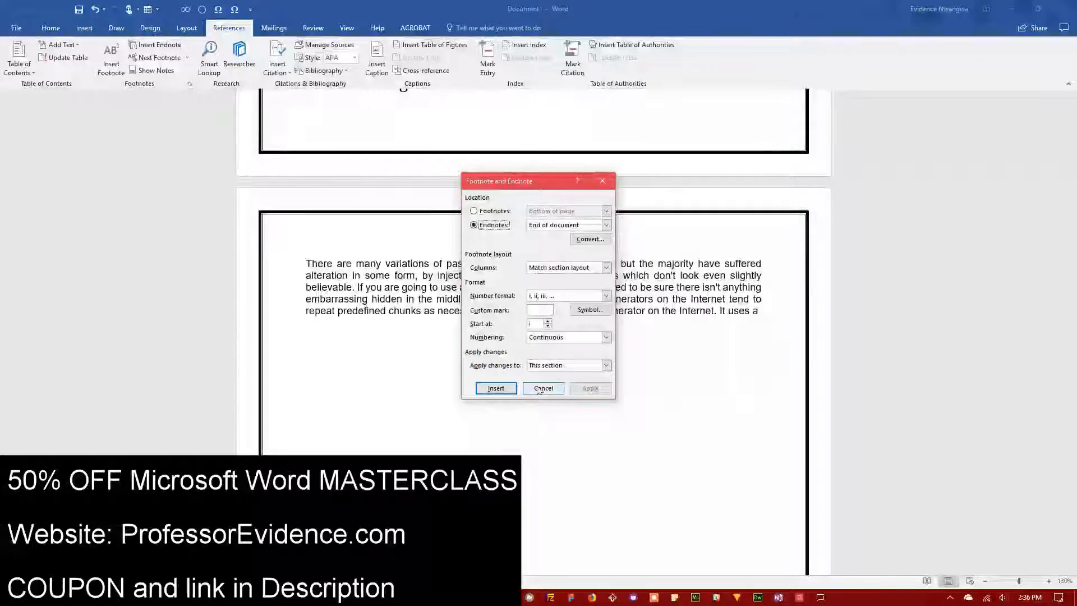
{"action": "left_click", "coordinate": [490, 226]}
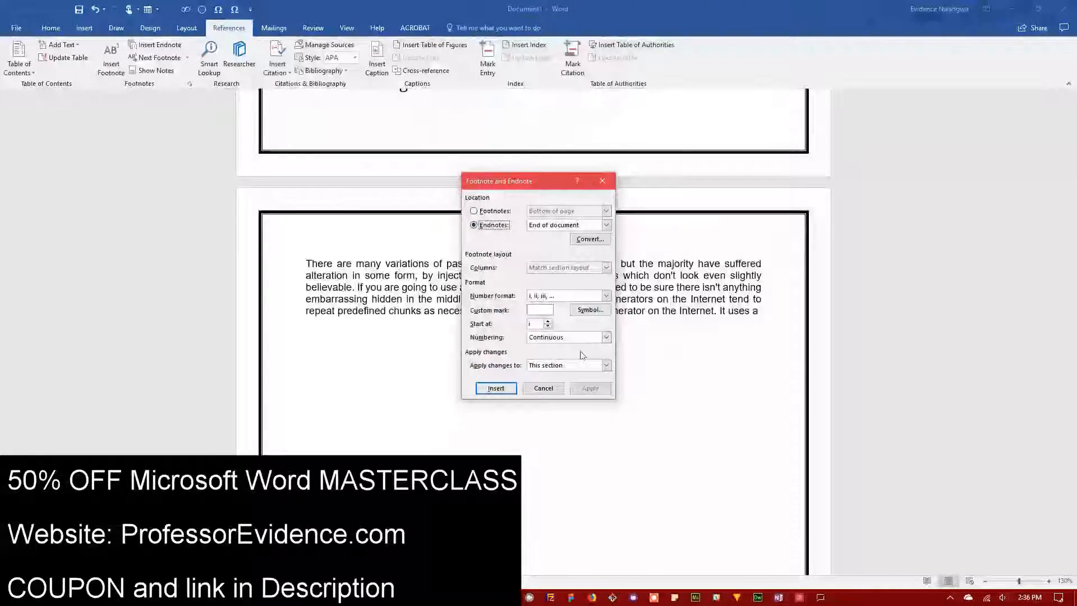
{"action": "left_click", "coordinate": [554, 365]}
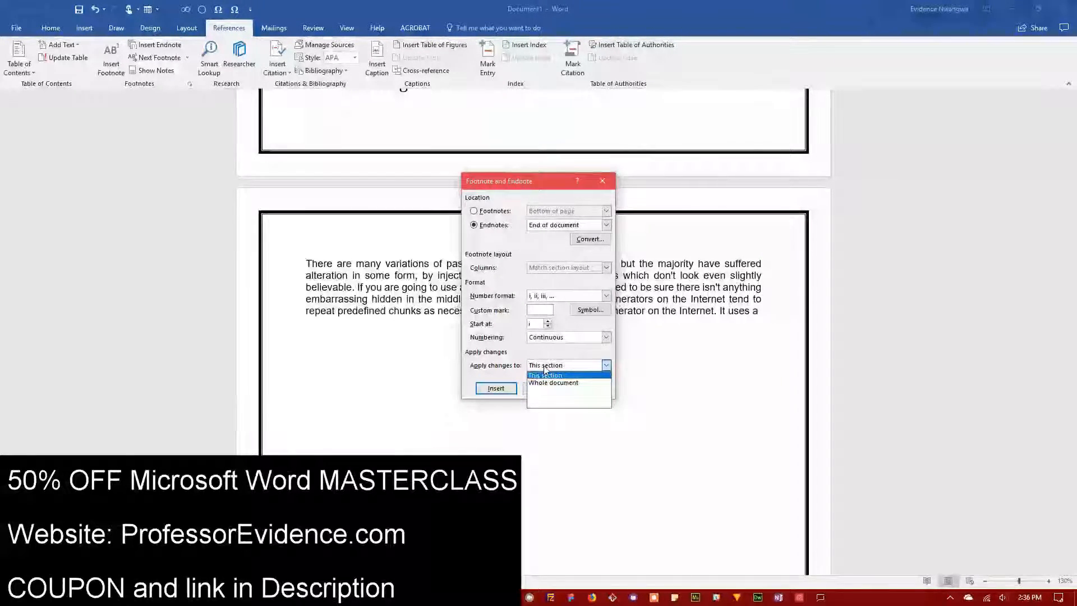
{"action": "left_click", "coordinate": [545, 368]}
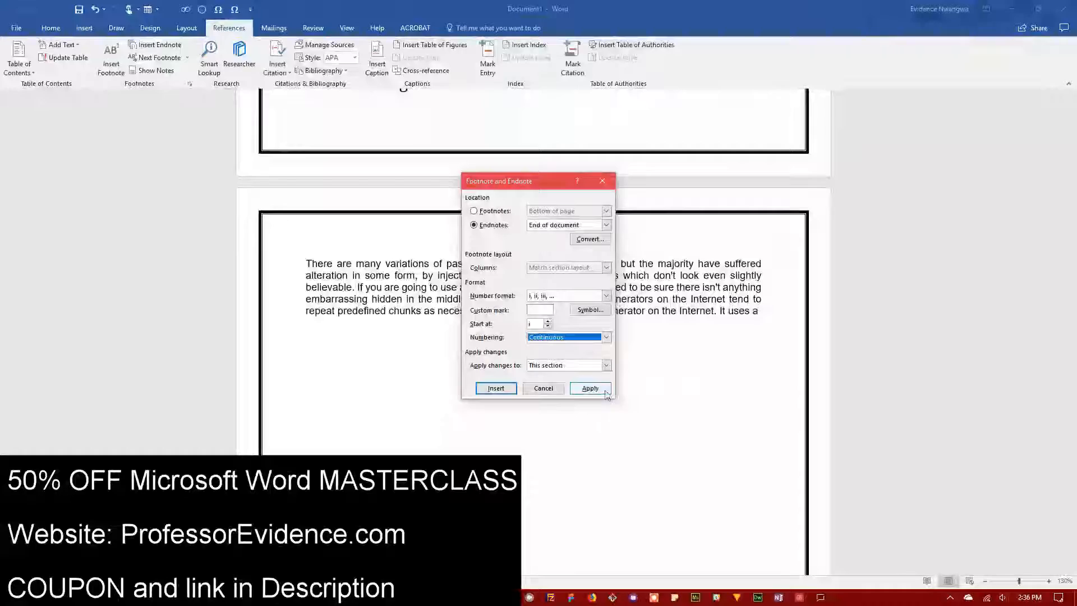
{"action": "left_click", "coordinate": [543, 389]}
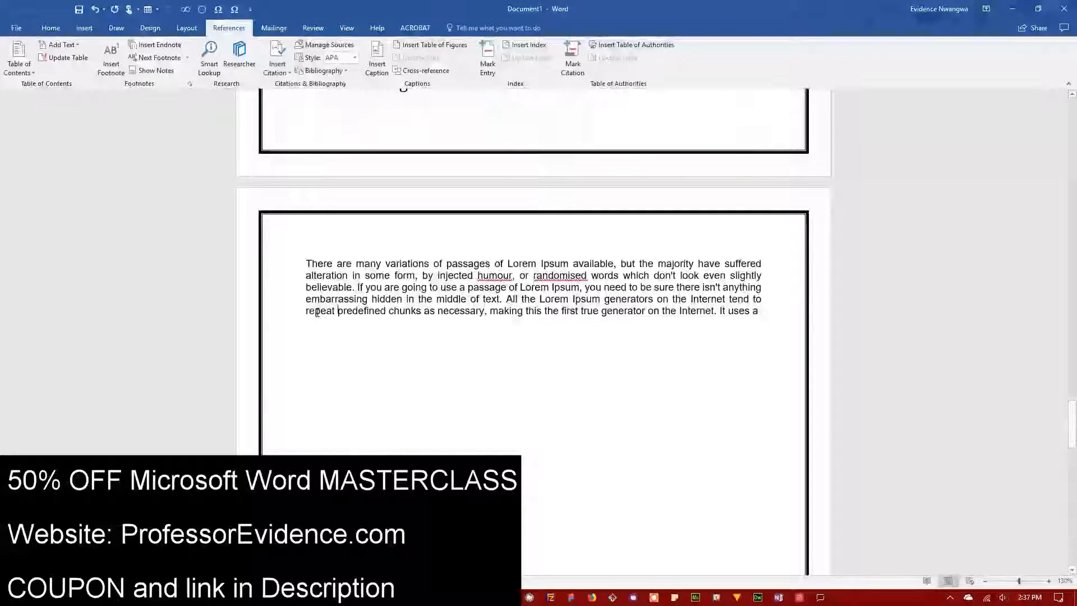
{"action": "left_click", "coordinate": [211, 68]}
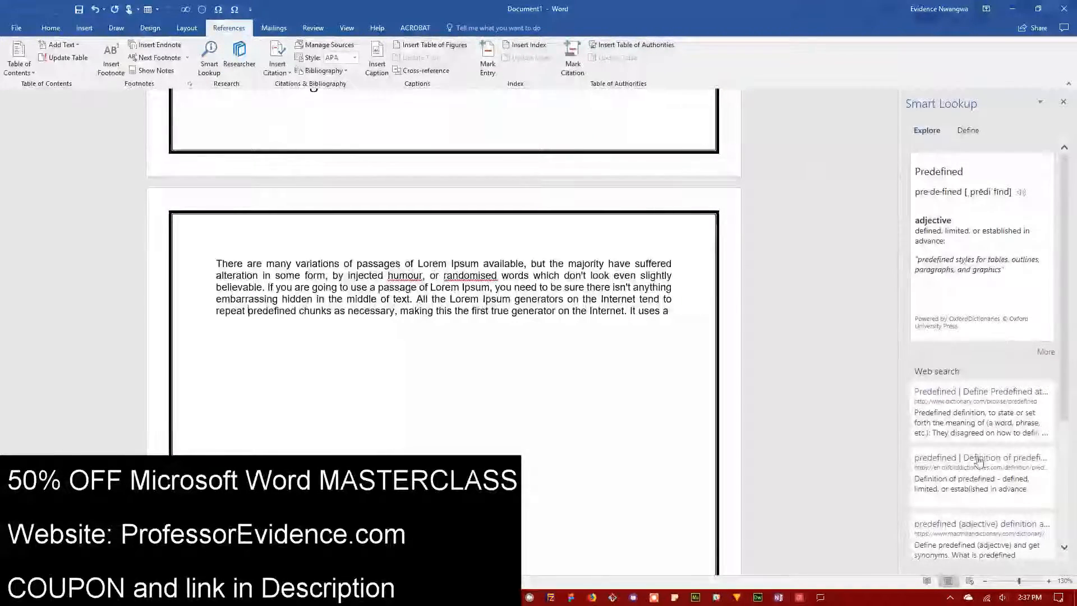
{"action": "double_click", "coordinate": [369, 312]}
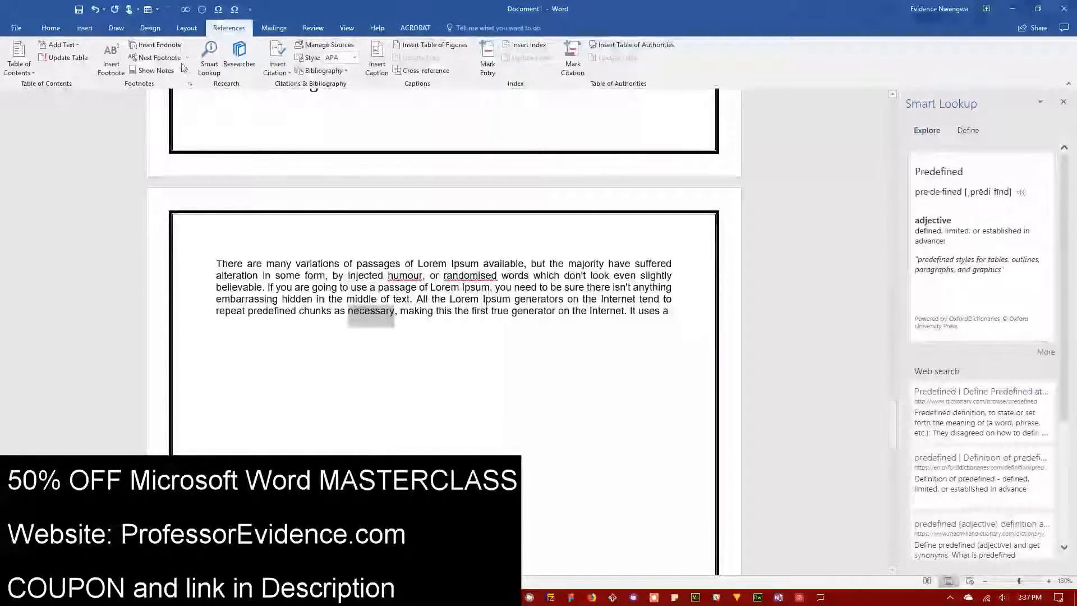
{"action": "left_click", "coordinate": [209, 63]}
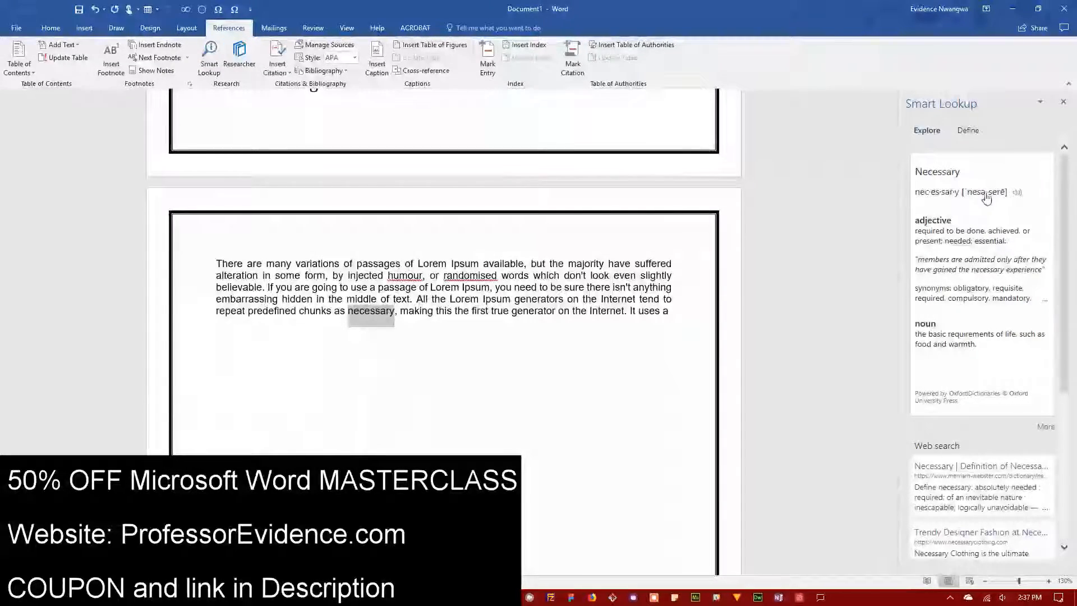
{"action": "scroll", "coordinate": [933, 415], "scroll_direction": "down", "scroll_amount": 5}
{"action": "scroll", "coordinate": [935, 429], "scroll_direction": "down", "scroll_amount": 1}
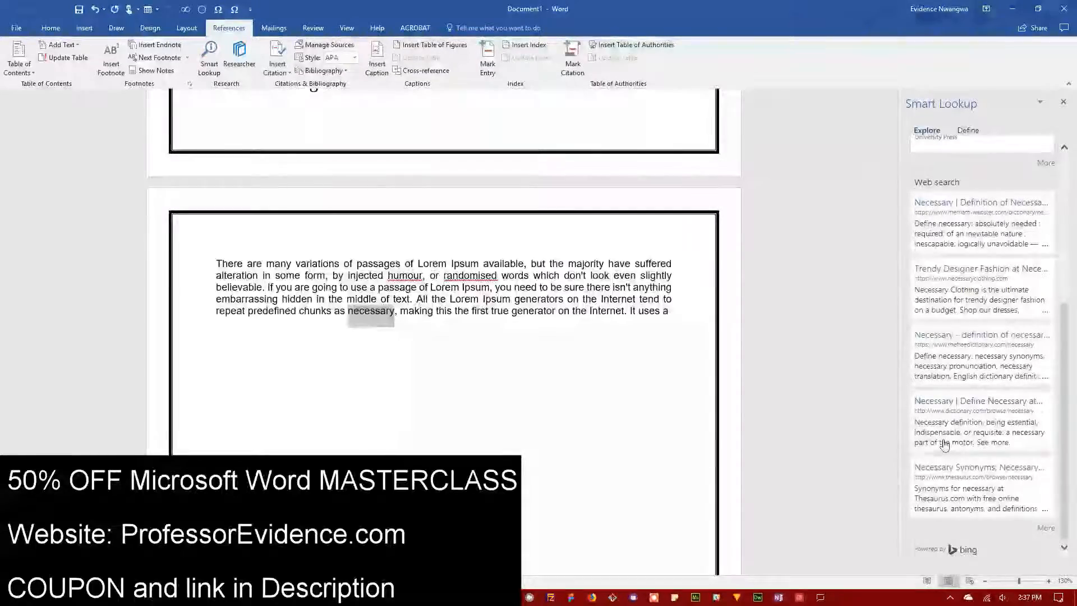
{"action": "scroll", "coordinate": [1001, 483], "scroll_direction": "up", "scroll_amount": 6}
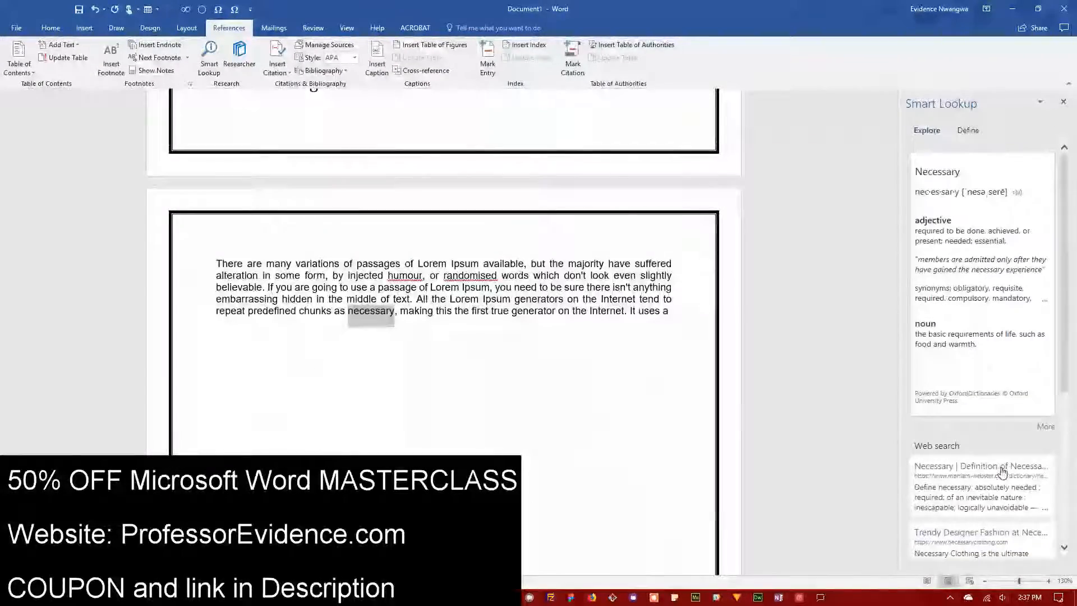
{"action": "left_click", "coordinate": [968, 131]}
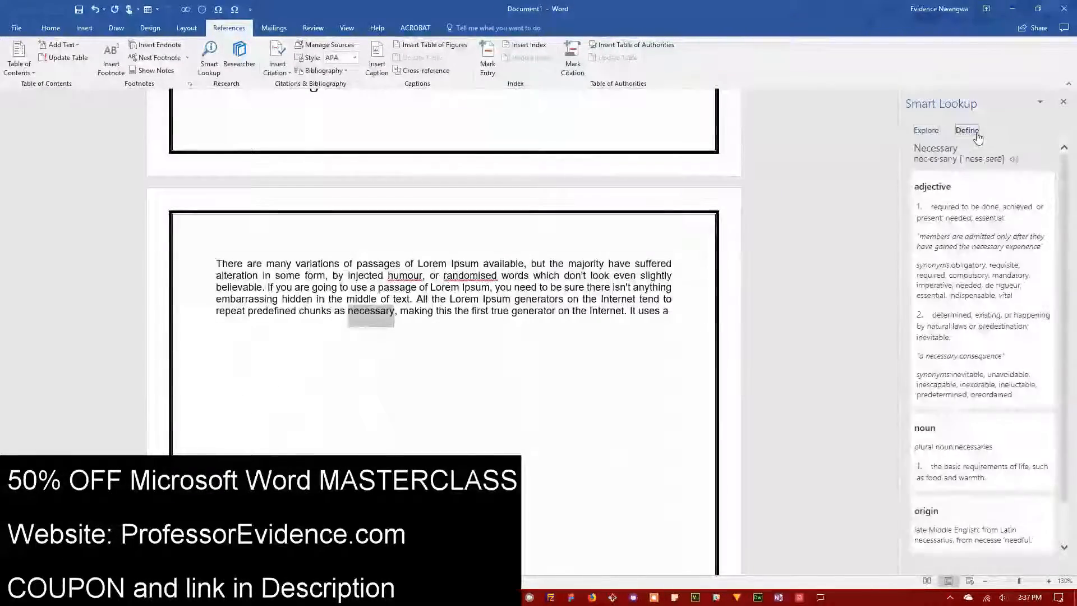
{"action": "scroll", "coordinate": [961, 380], "scroll_direction": "down", "scroll_amount": 1}
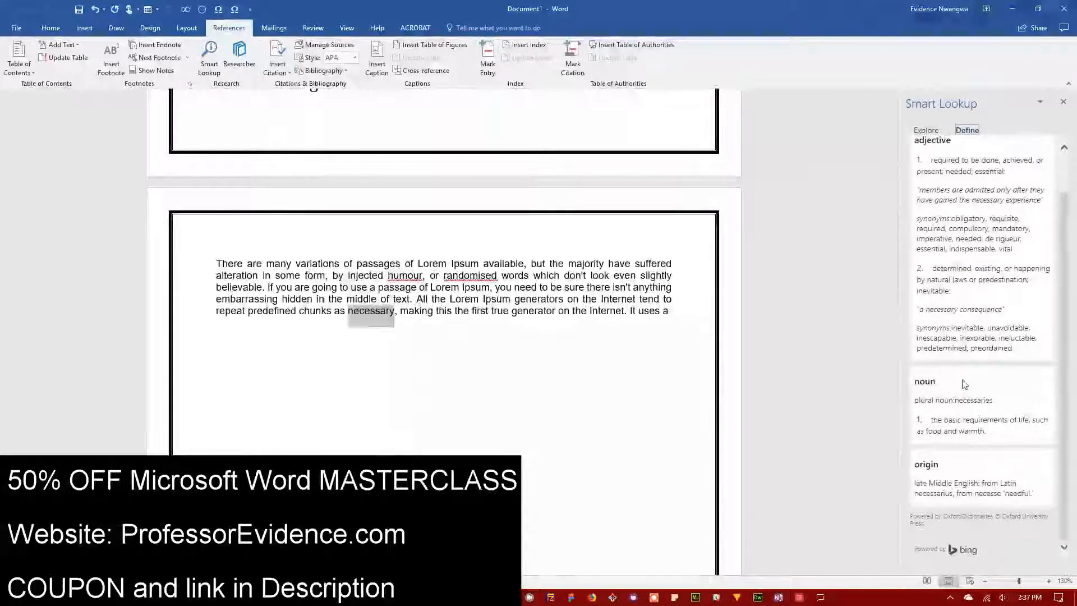
{"action": "scroll", "coordinate": [934, 464], "scroll_direction": "up", "scroll_amount": 1}
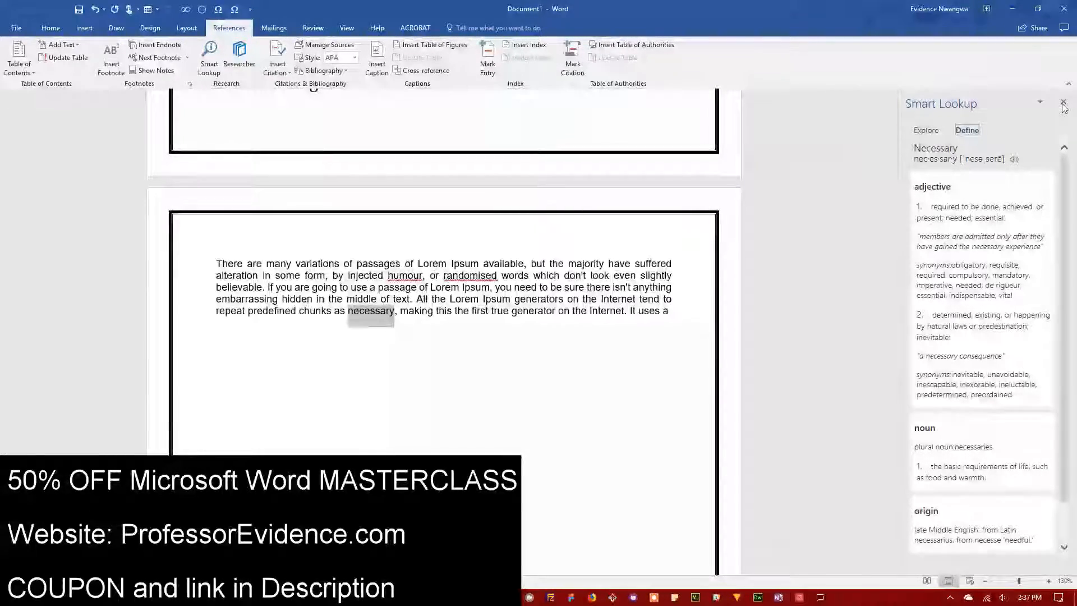
{"action": "left_click", "coordinate": [1064, 102]}
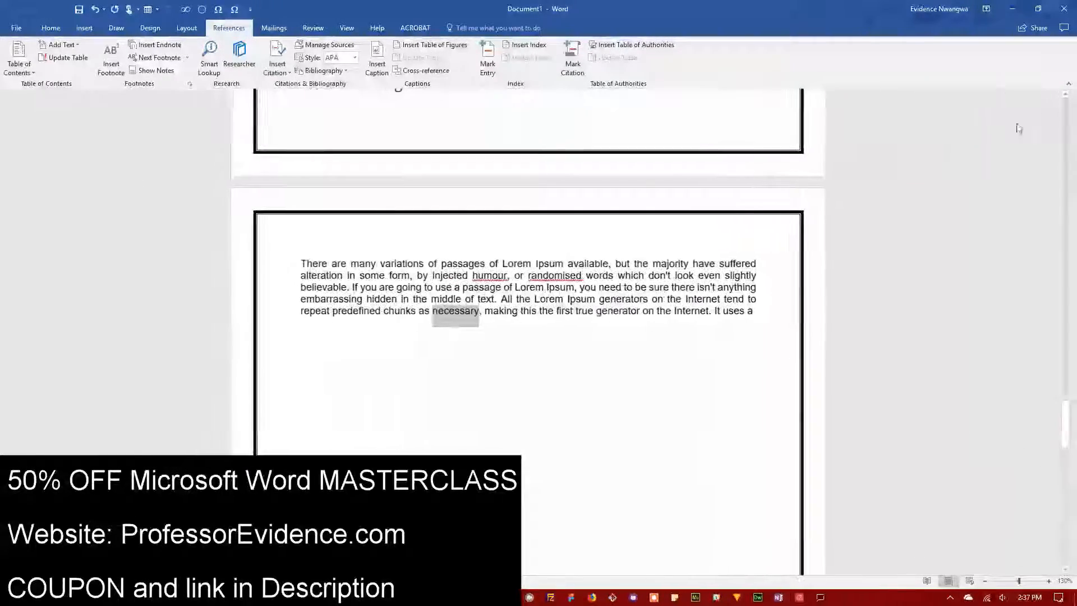
{"action": "left_click", "coordinate": [514, 315]}
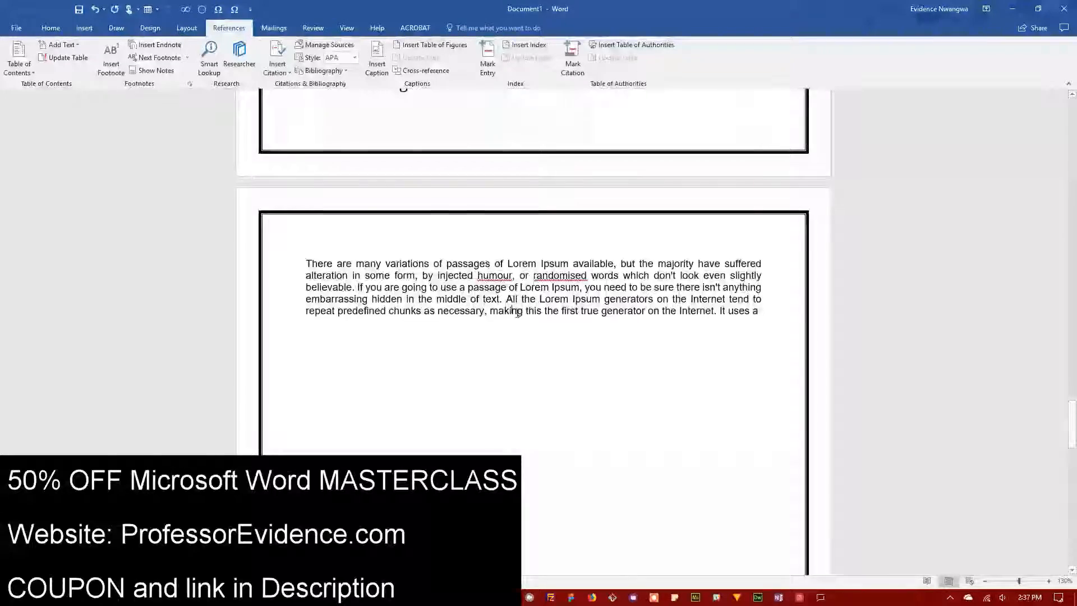
{"action": "left_click", "coordinate": [233, 55]}
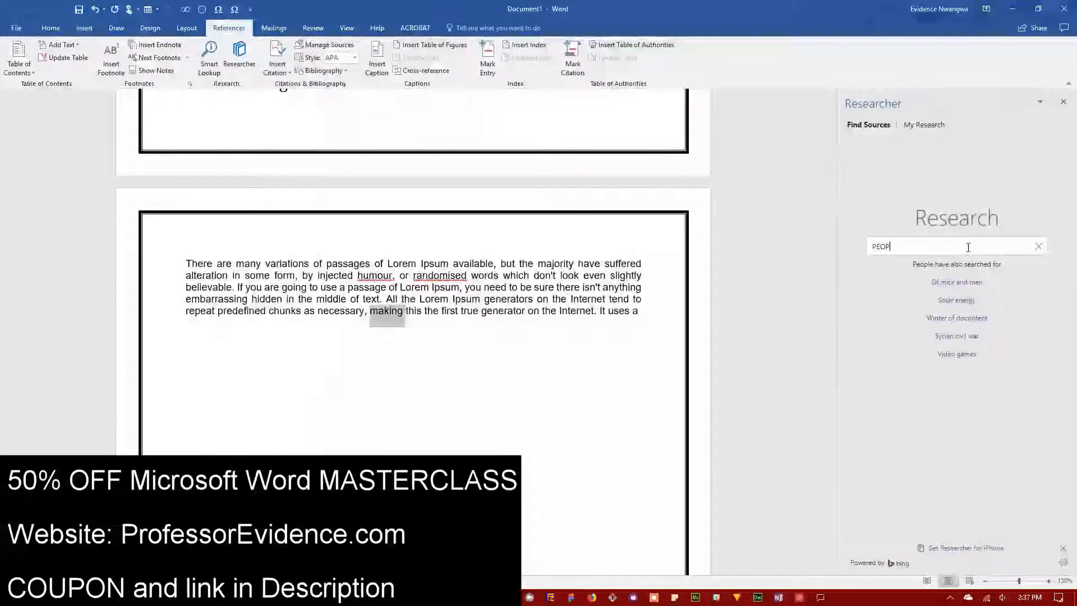
{"action": "type", "text": "LE"}
{"action": "key", "text": "Return"}
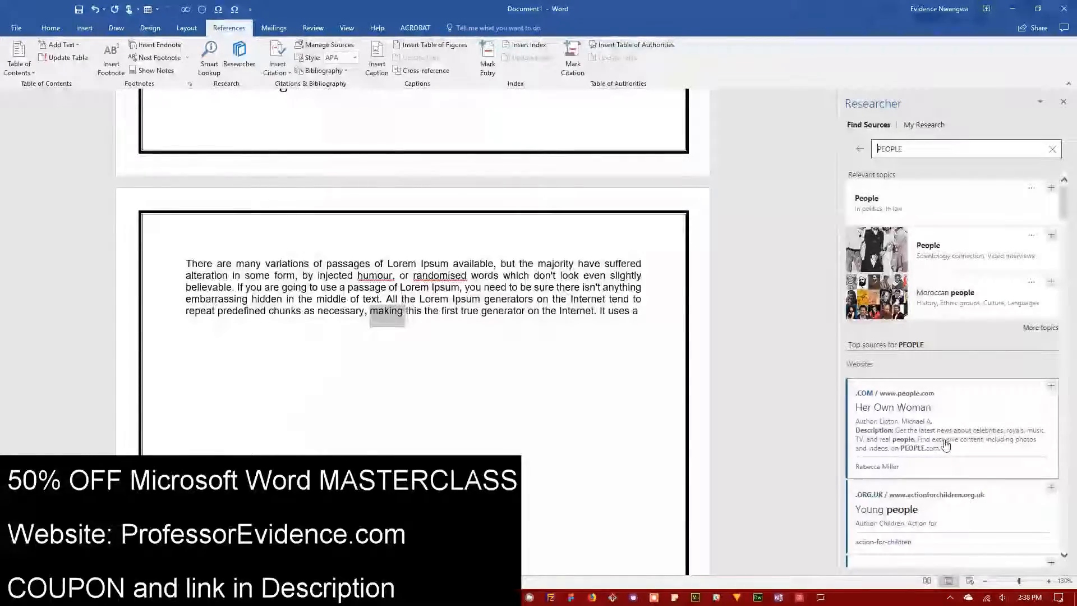
{"action": "scroll", "coordinate": [946, 445], "scroll_direction": "down", "scroll_amount": 5}
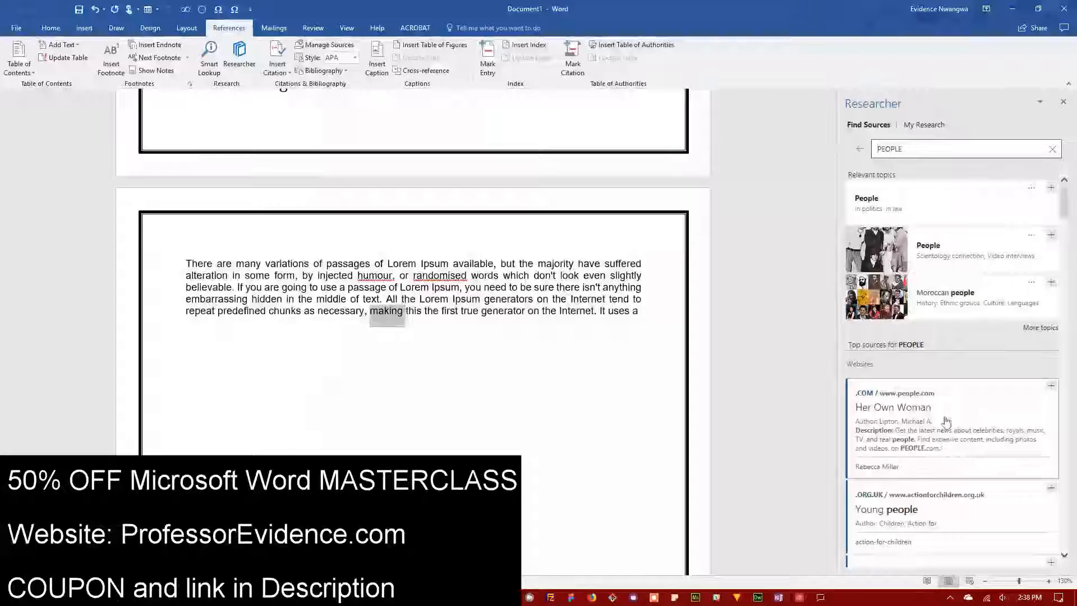
{"action": "left_click", "coordinate": [860, 152]}
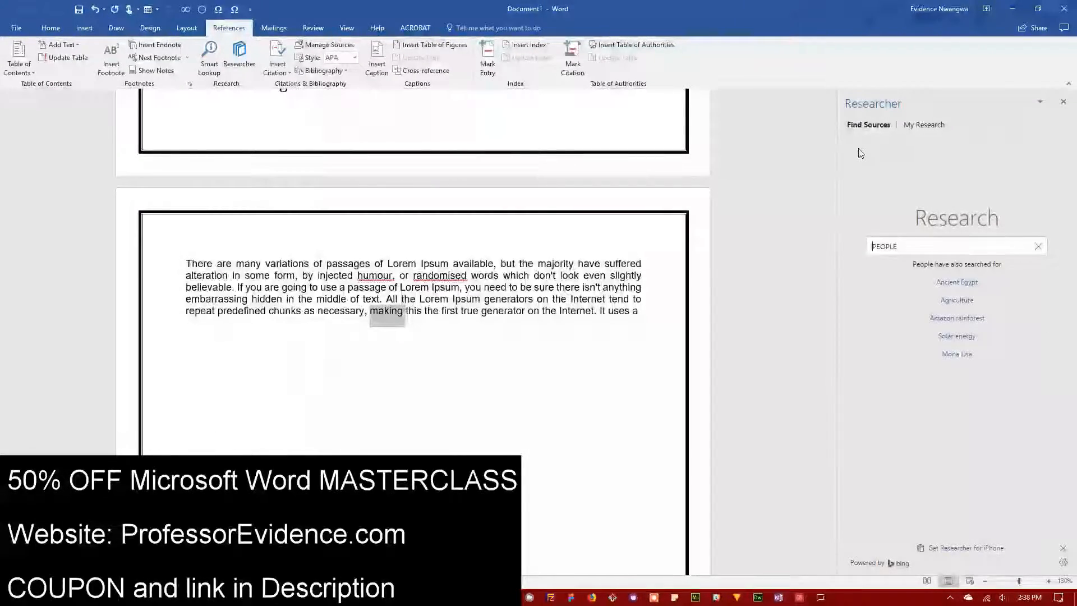
{"action": "left_click", "coordinate": [948, 284]}
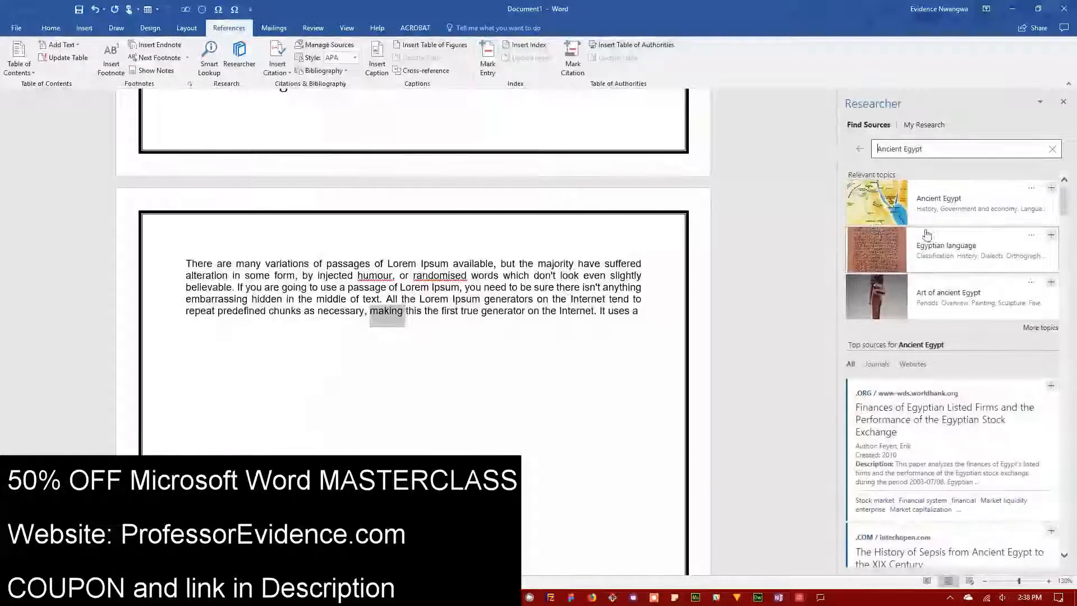
{"action": "left_click", "coordinate": [876, 364]}
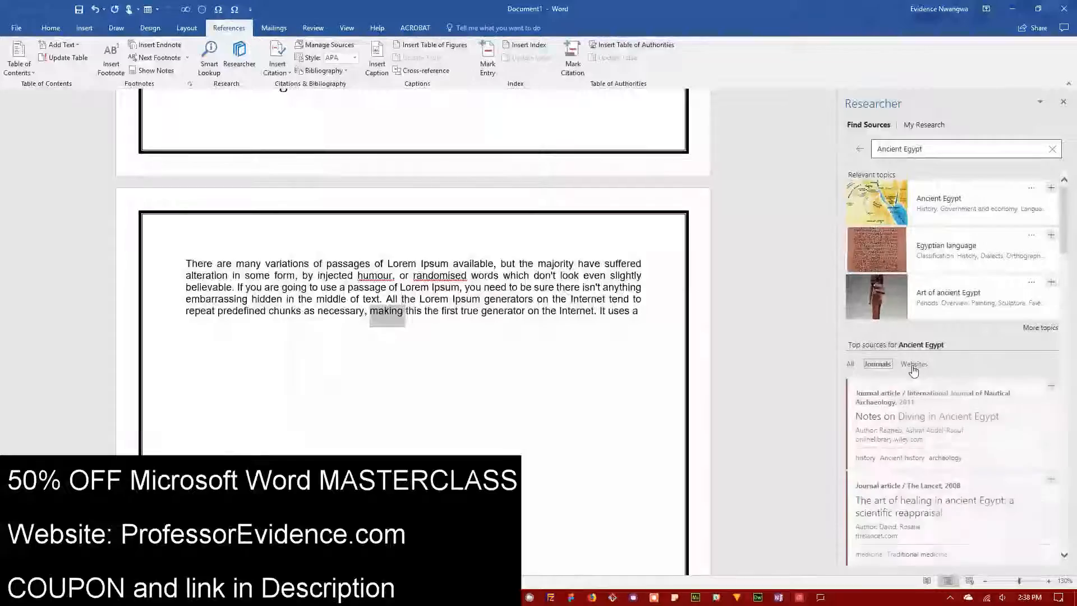
{"action": "left_click", "coordinate": [913, 364]}
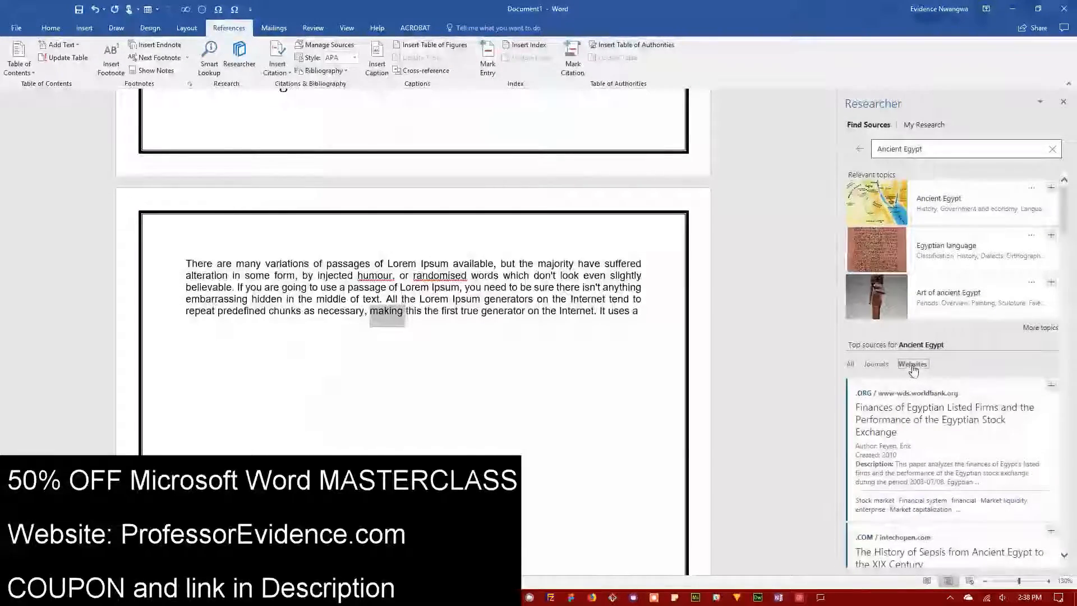
{"action": "left_click", "coordinate": [861, 150]}
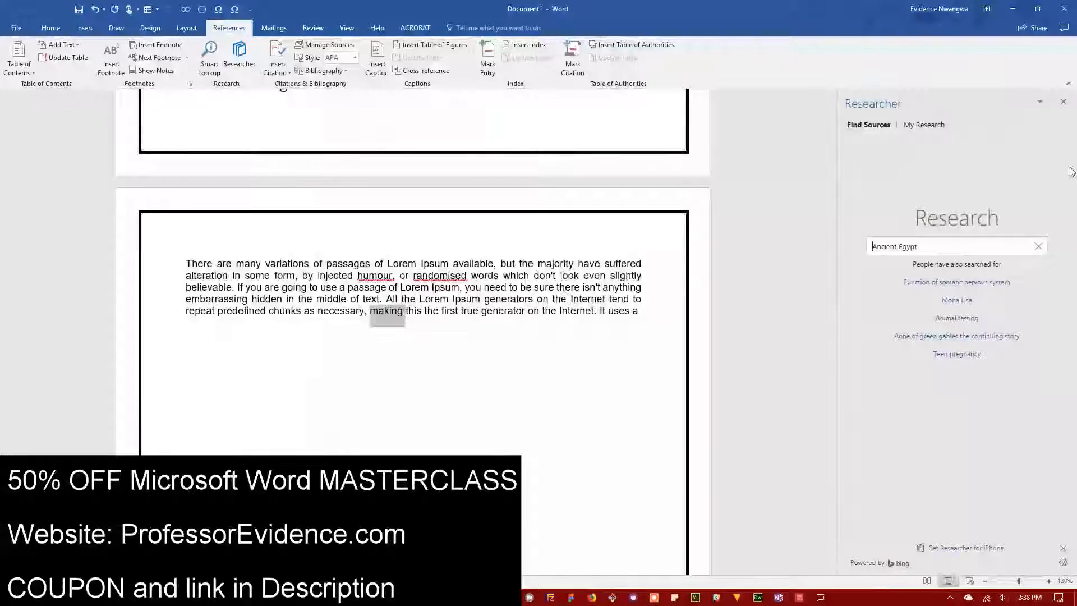
{"action": "left_click", "coordinate": [1063, 102]}
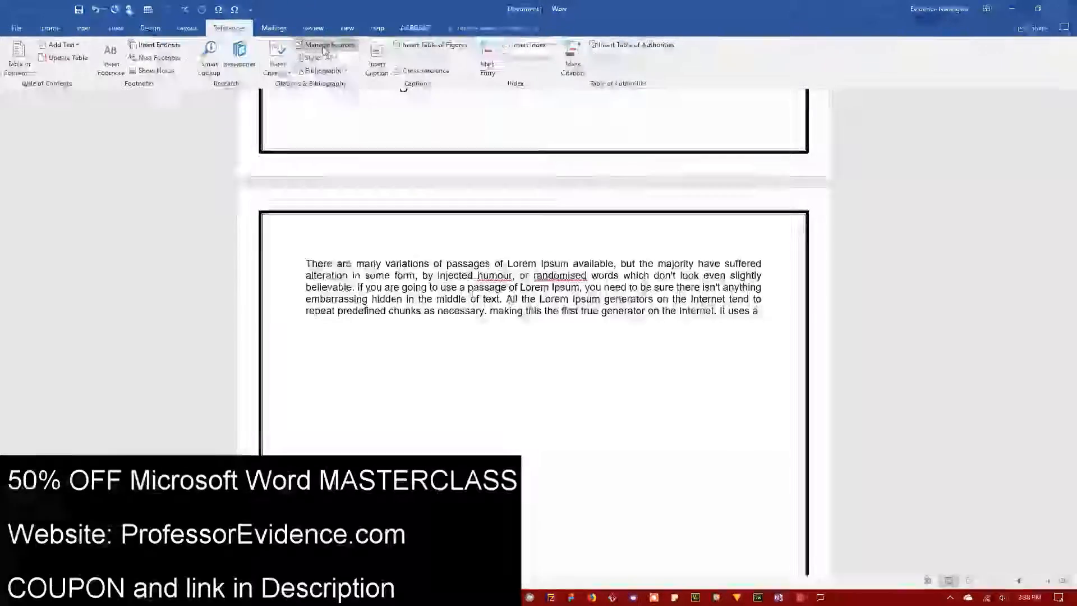
Step: Check the empty Source Manager twice, then open the Insert Citation dropdown
{"action": "left_click", "coordinate": [323, 49]}
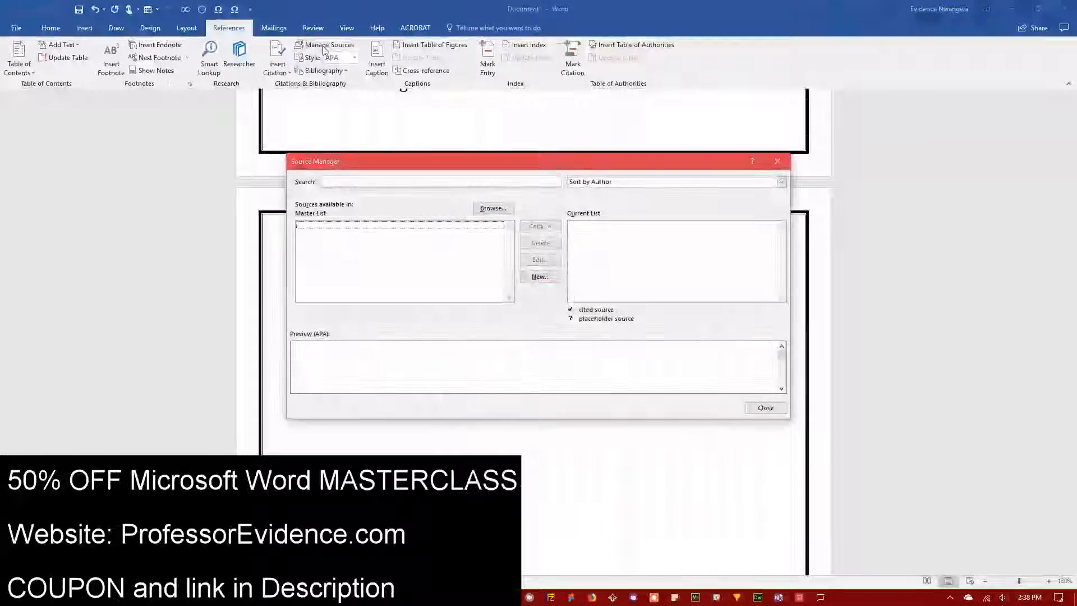
{"action": "left_click", "coordinate": [766, 408]}
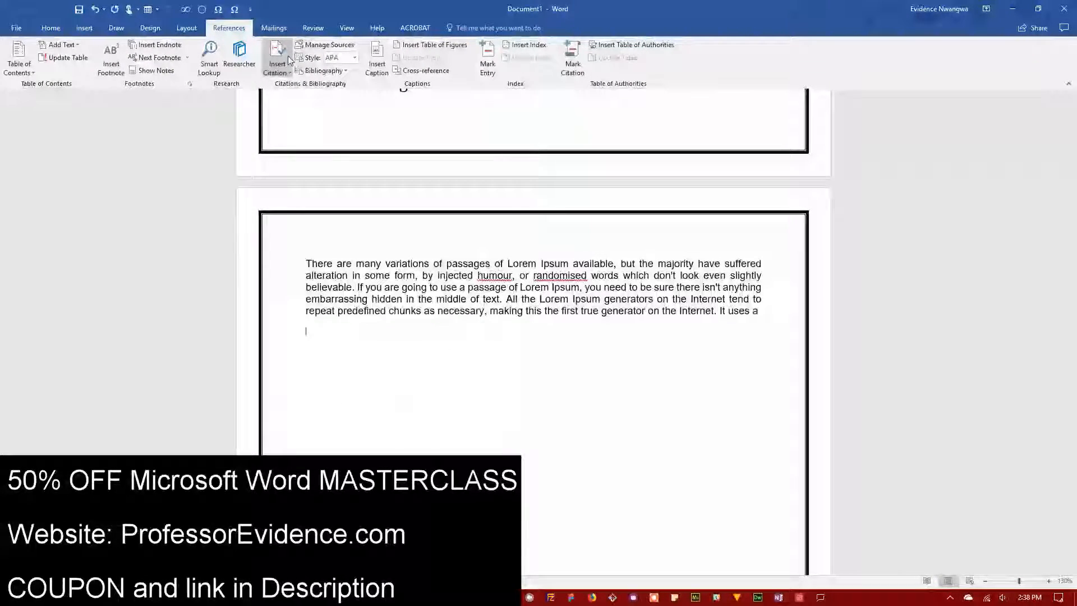
{"action": "left_click", "coordinate": [312, 47]}
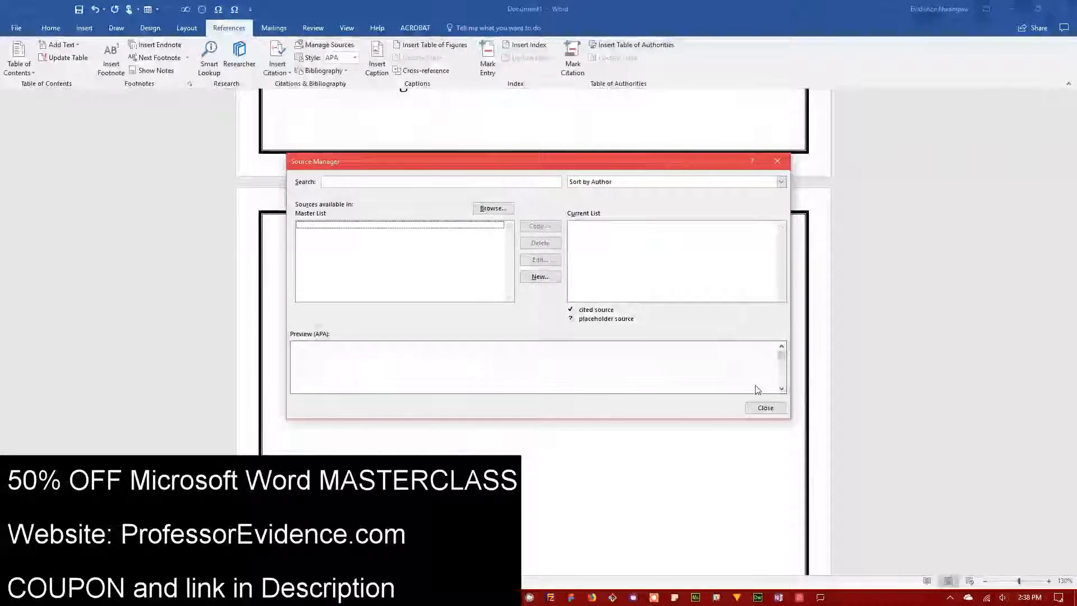
{"action": "left_click", "coordinate": [768, 408]}
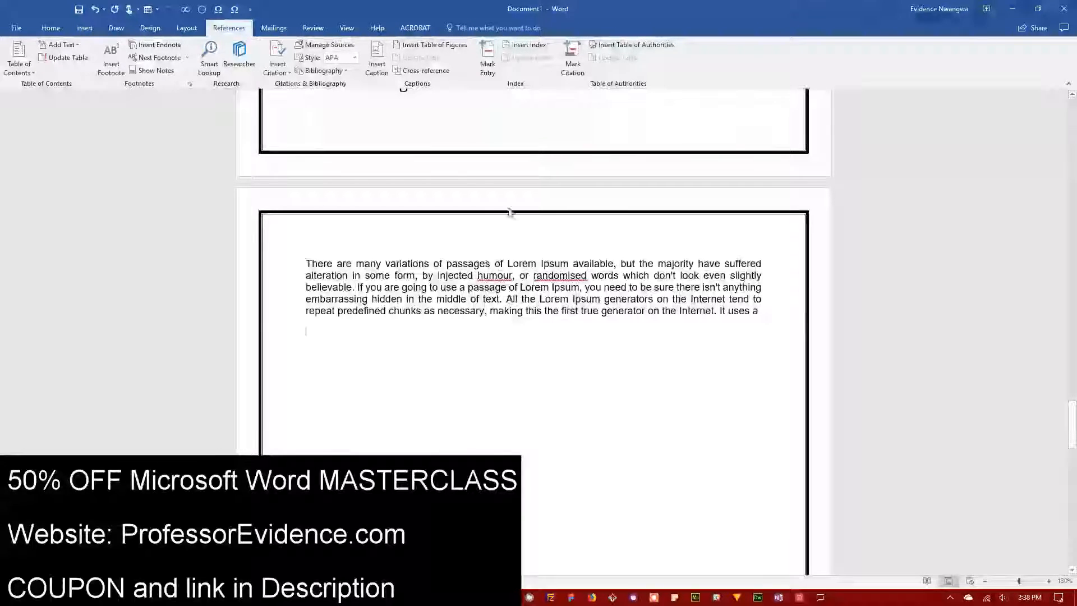
{"action": "left_click", "coordinate": [280, 68]}
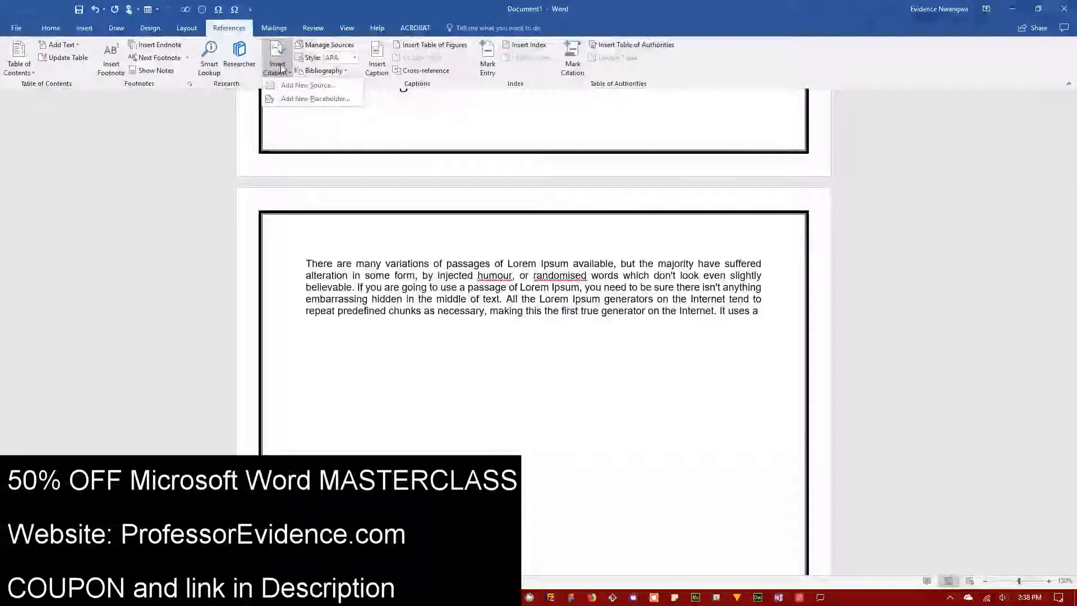